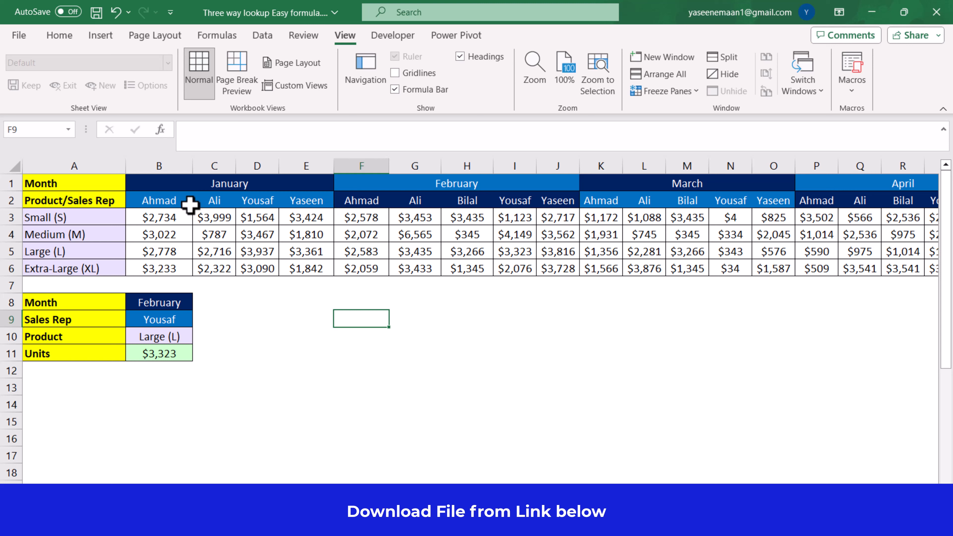
# Set the Sales Rep lookup in B9 to the rep listed in H2 under February
pyautogui.moveTo(174, 199); pyautogui.dragTo(297, 200)
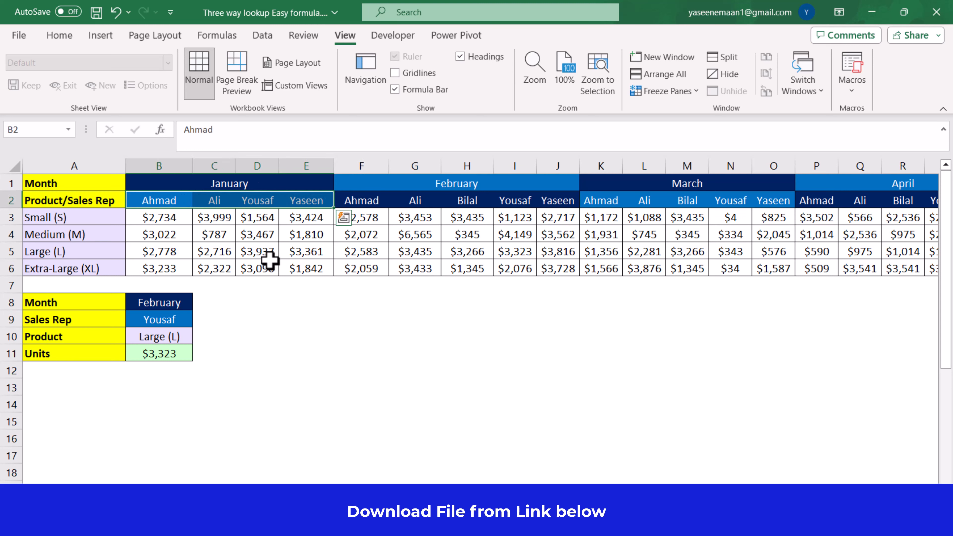
pyautogui.click(248, 323)
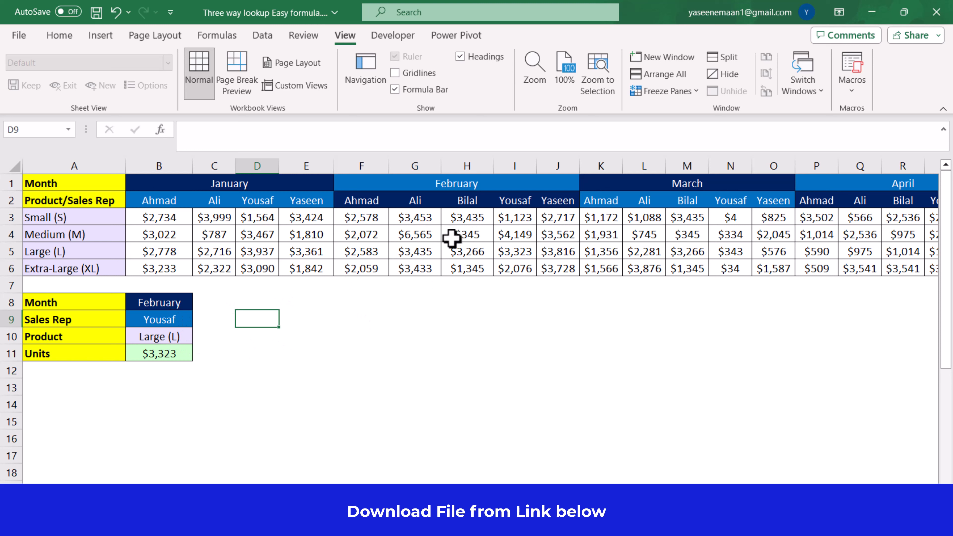
pyautogui.click(159, 319)
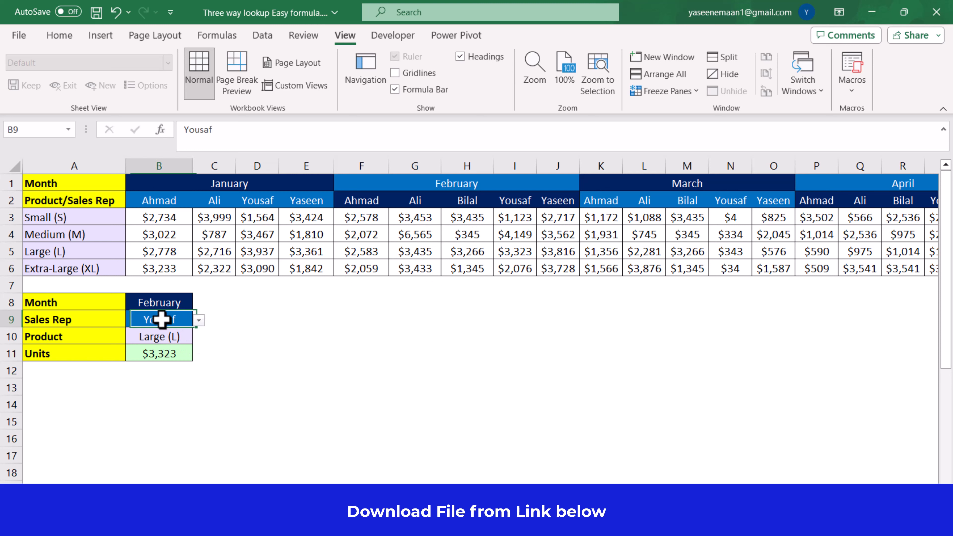
pyautogui.click(198, 319)
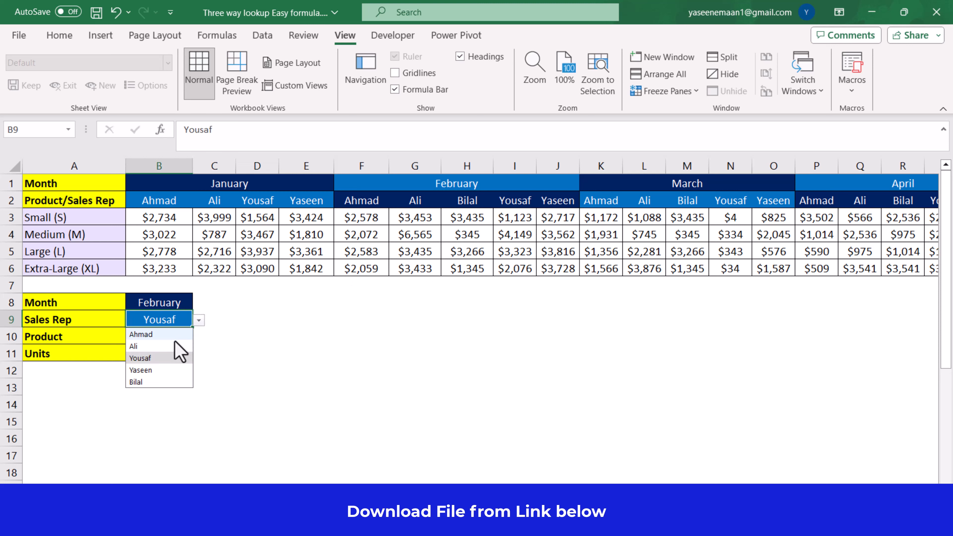
pyautogui.click(157, 382)
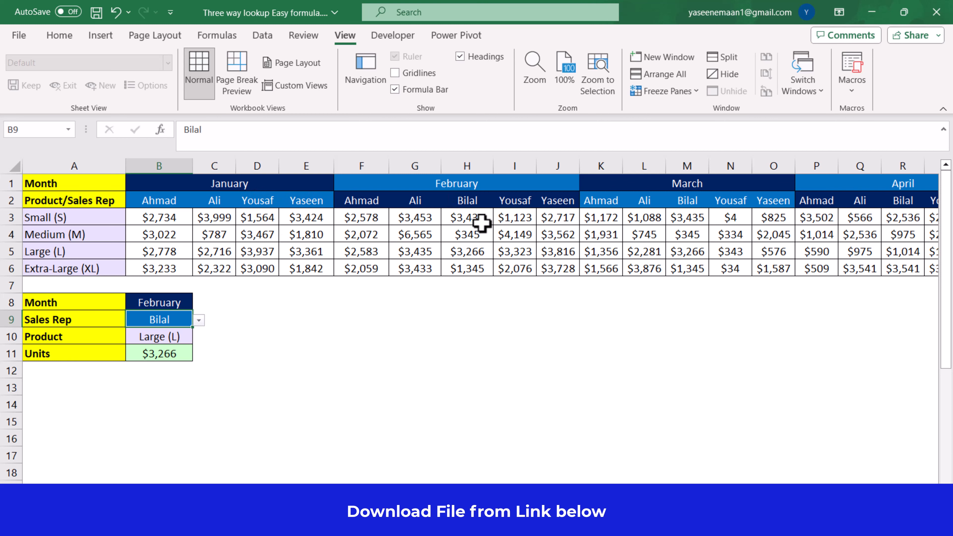
# Insert a blank column at column G, after the first sales rep in the February block
pyautogui.click(426, 166)
pyautogui.rightClick(425, 166)
pyautogui.click(453, 317)
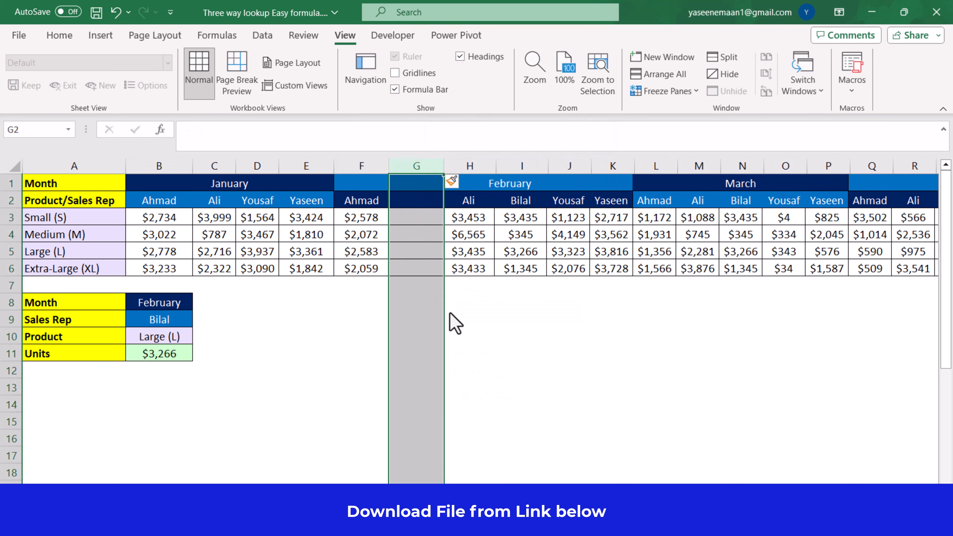
# Enter the new sales rep's name in G2 and the values 33, 54354, 3434 and 343 in G3:G6
pyautogui.click(415, 203)
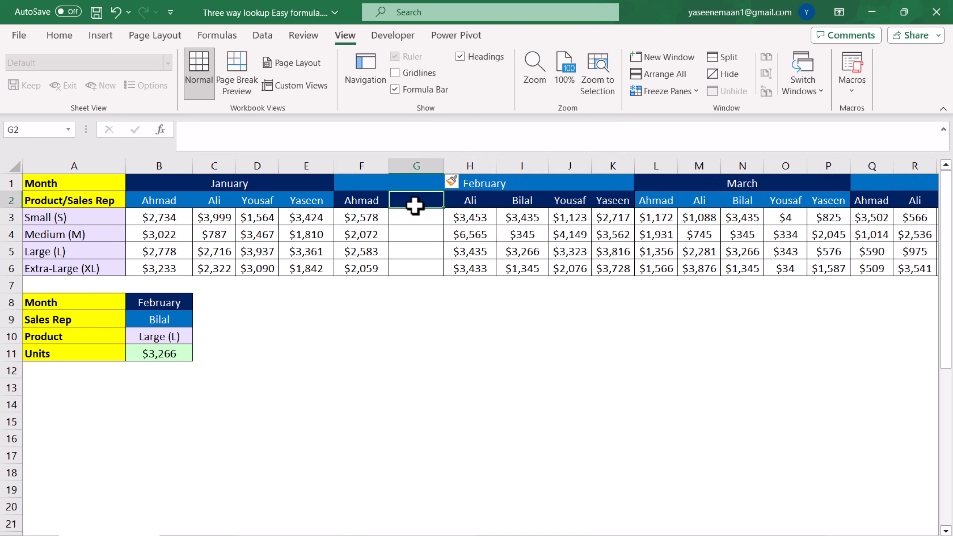
pyautogui.write('Usman')
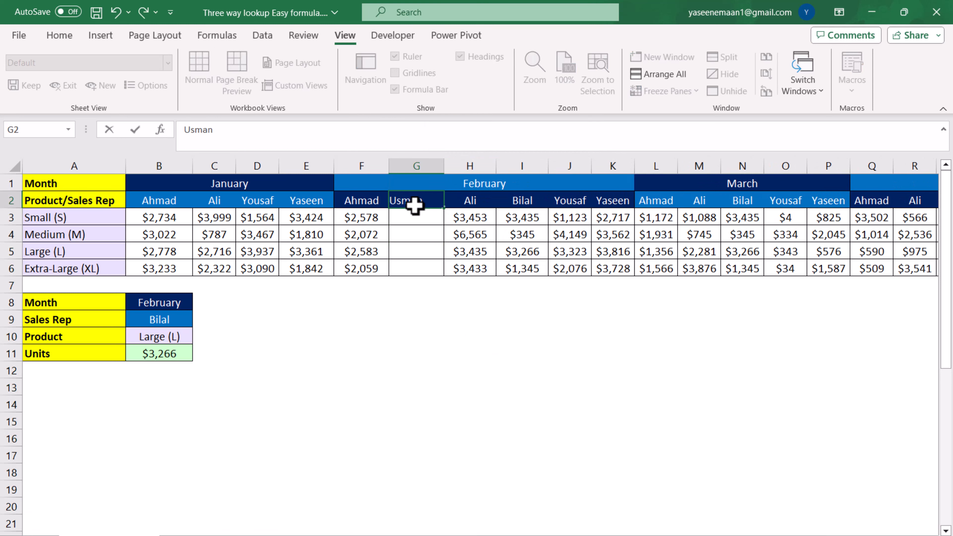
pyautogui.press('Return')
pyautogui.write('33')
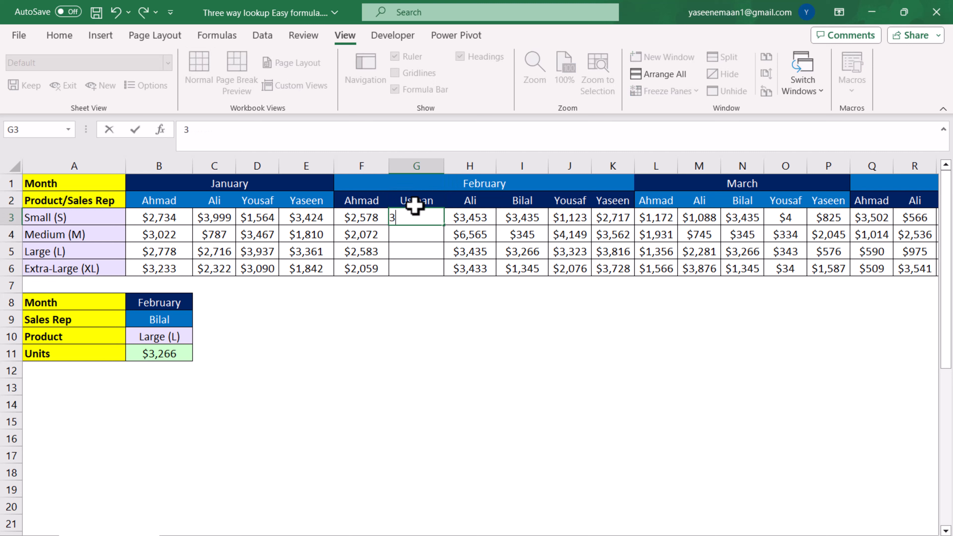
pyautogui.press('Return')
pyautogui.write('54354')
pyautogui.press('Return')
pyautogui.write('3434')
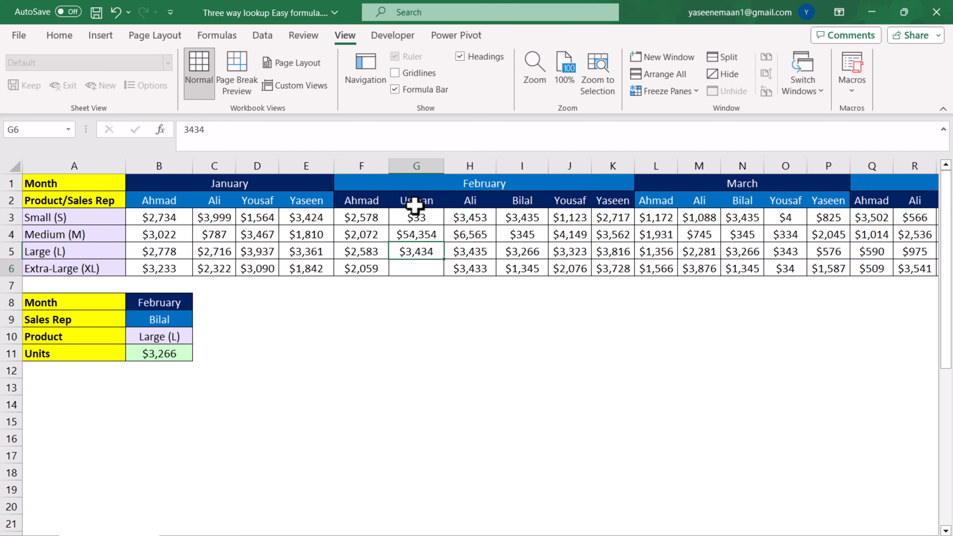
pyautogui.press('Return')
pyautogui.write('343')
pyautogui.press('Return')
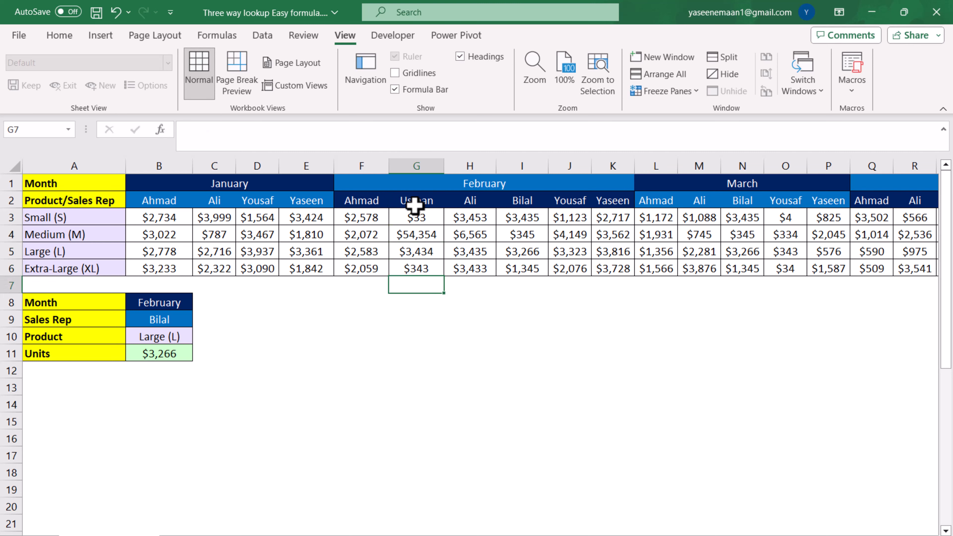
# Set the Sales Rep lookup in B9 to the newly added rep from G2
pyautogui.click(177, 324)
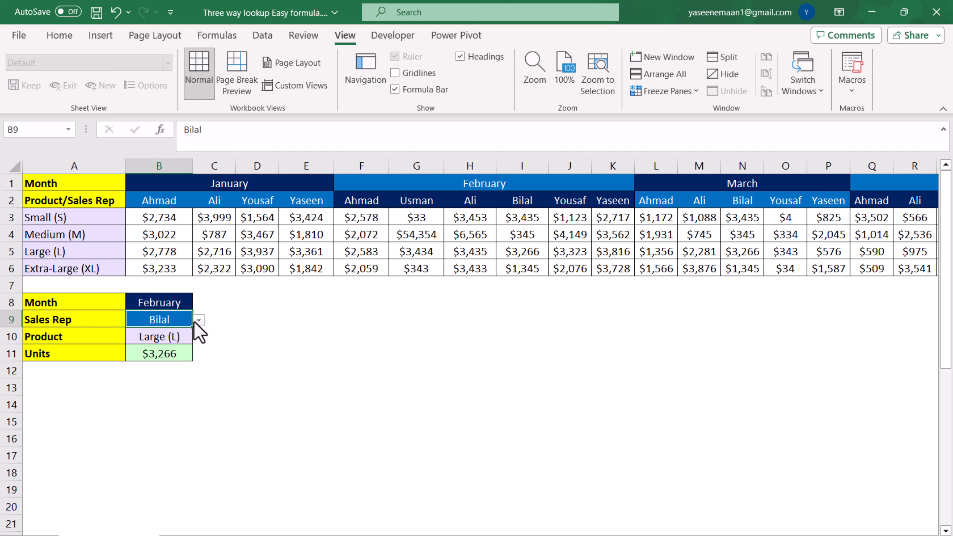
pyautogui.click(199, 320)
pyautogui.click(171, 384)
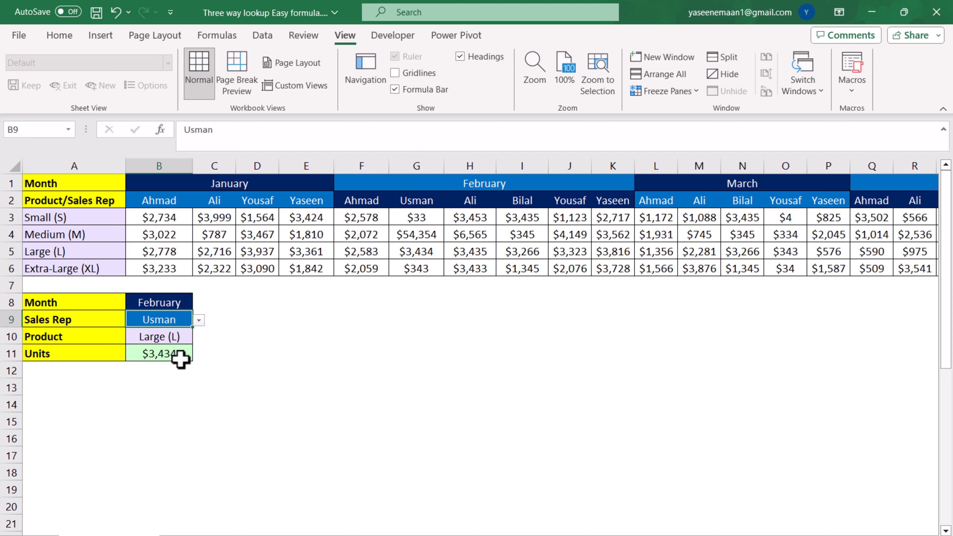
# Set the Month lookup in B8 to January and the Sales Rep in B9 to the rep listed in C2
pyautogui.click(189, 303)
pyautogui.click(199, 304)
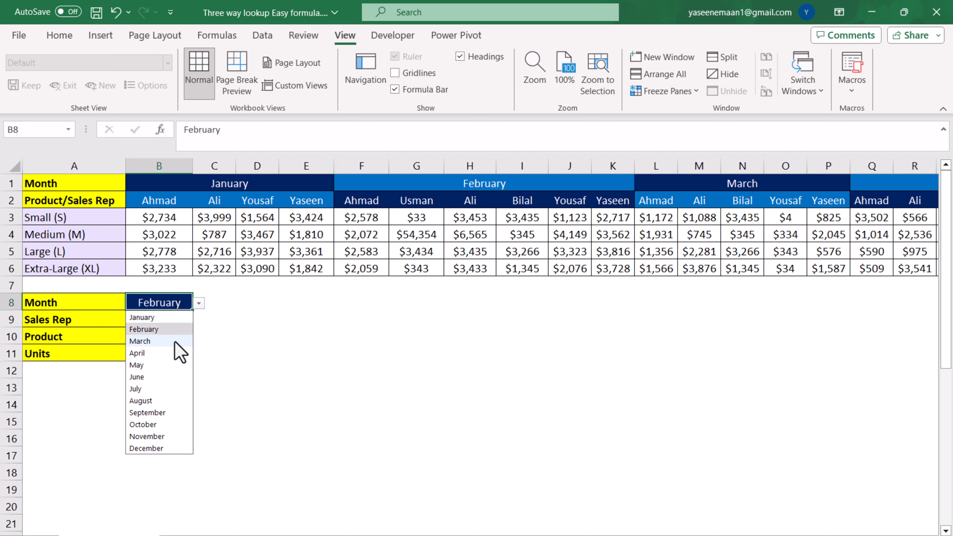
pyautogui.click(174, 317)
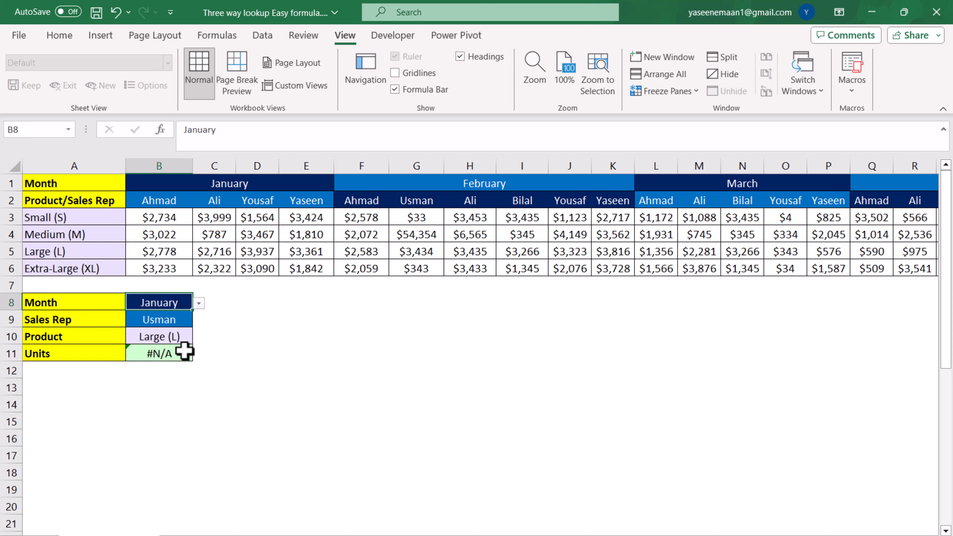
pyautogui.click(187, 321)
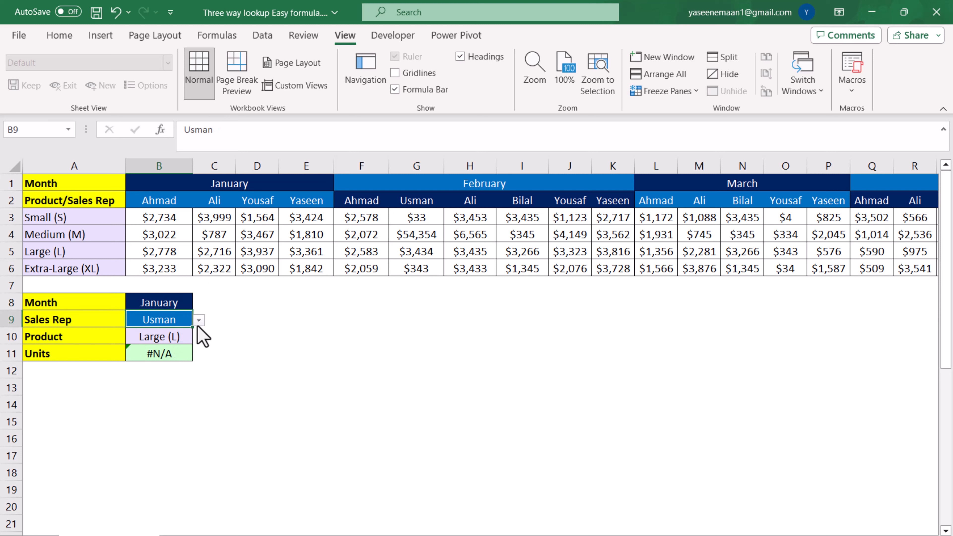
pyautogui.click(199, 320)
pyautogui.click(186, 346)
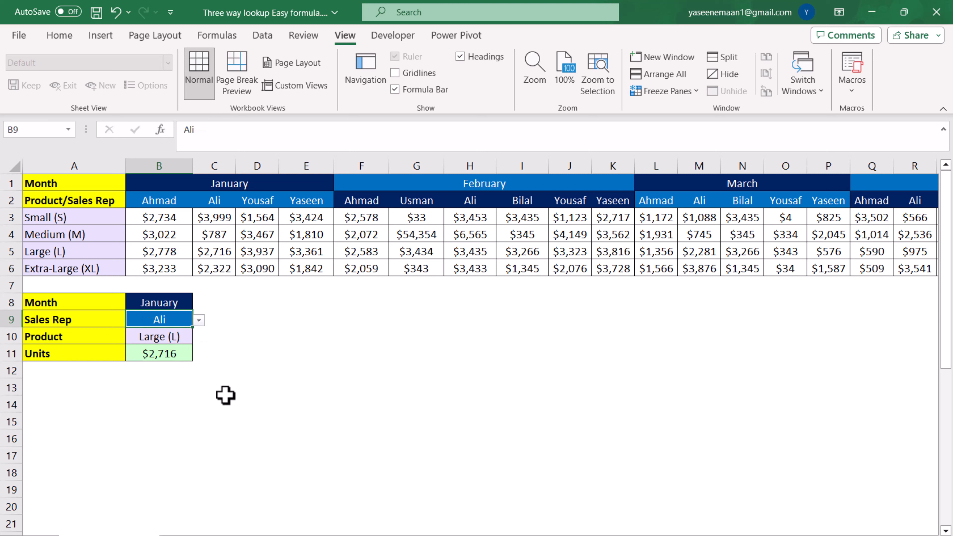
# Enter the formula =B1:BA1 in cell B13 to spill the month header row
pyautogui.click(162, 387)
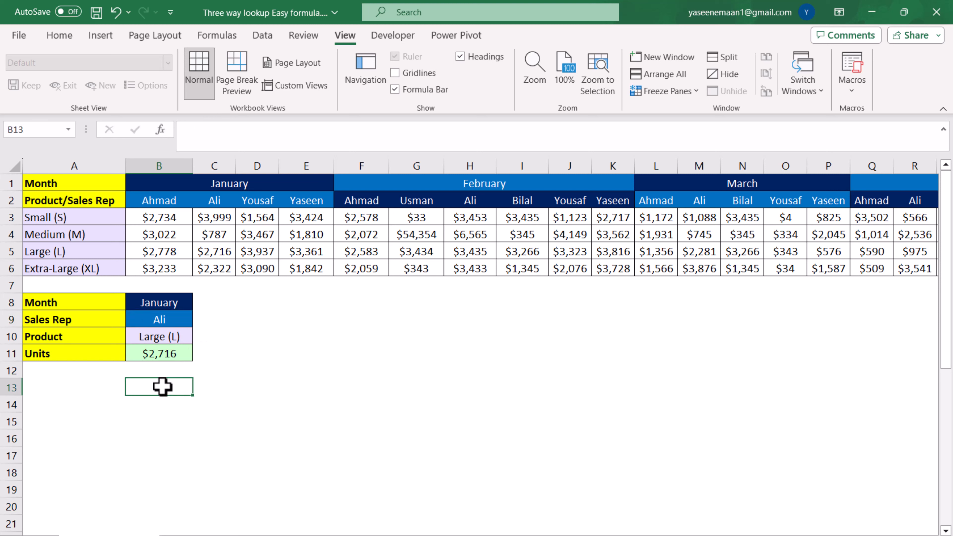
pyautogui.write('=')
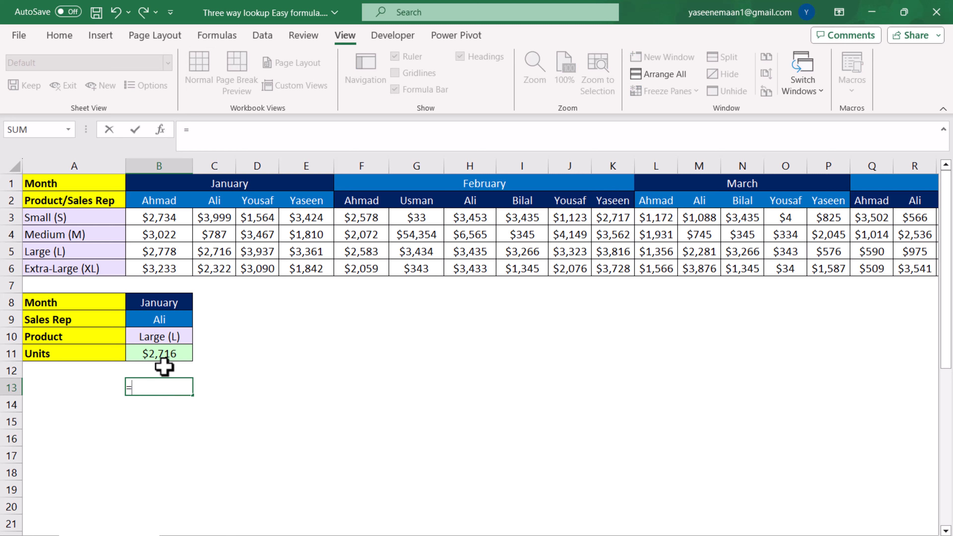
pyautogui.click(163, 185)
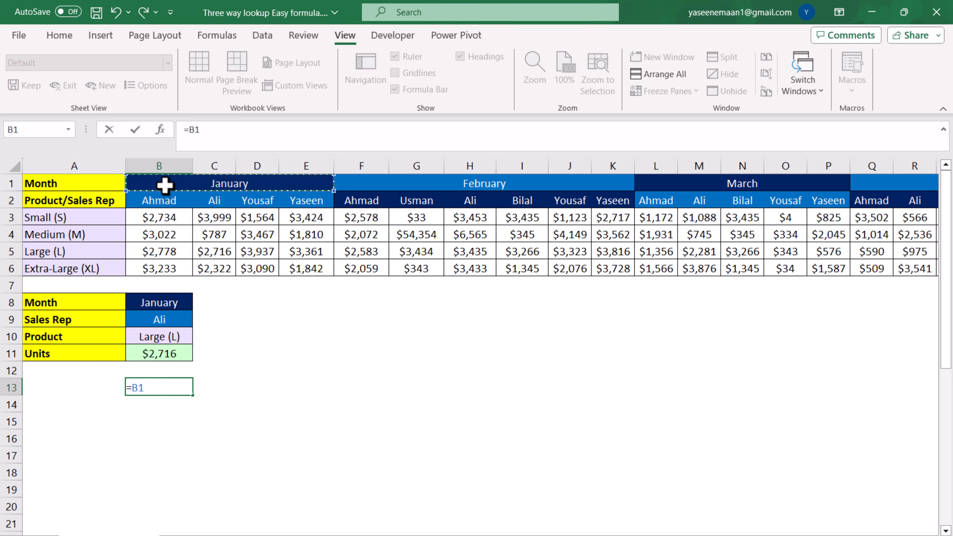
pyautogui.hotkey('ctrl', 'shift', 'Right')
pyautogui.hotkey('ctrl', 'shift', 'Right')
pyautogui.hotkey('ctrl', 'shift', 'Right')
pyautogui.hotkey('ctrl', 'shift', 'Right')
pyautogui.hotkey('ctrl', 'shift', 'Right')
pyautogui.hotkey('ctrl', 'shift', 'Right')
pyautogui.hotkey('ctrl', 'shift', 'Right')
pyautogui.hotkey('ctrl', 'shift', 'Right')
pyautogui.hotkey('ctrl', 'shift', 'Right')
pyautogui.hotkey('ctrl', 'shift', 'Right')
pyautogui.hotkey('ctrl', 'shift', 'Right')
pyautogui.hotkey('ctrl', 'shift', 'Right')
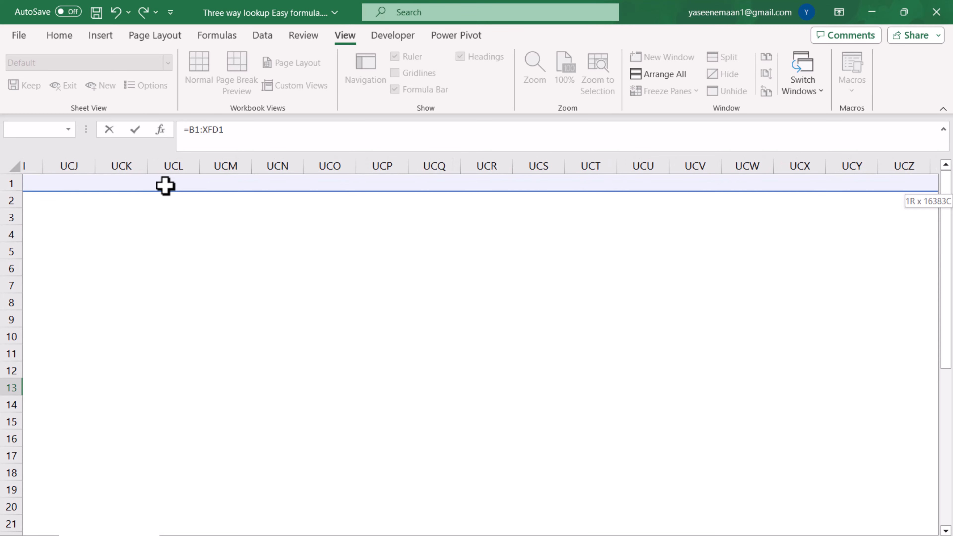
pyautogui.hotkey('ctrl', 'shift', 'Left')
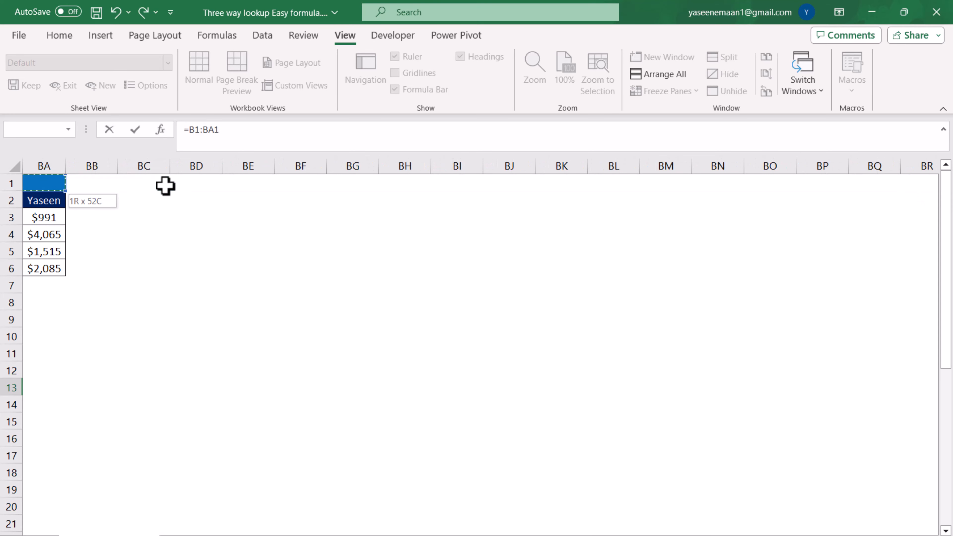
pyautogui.press('Return')
pyautogui.press('Left')
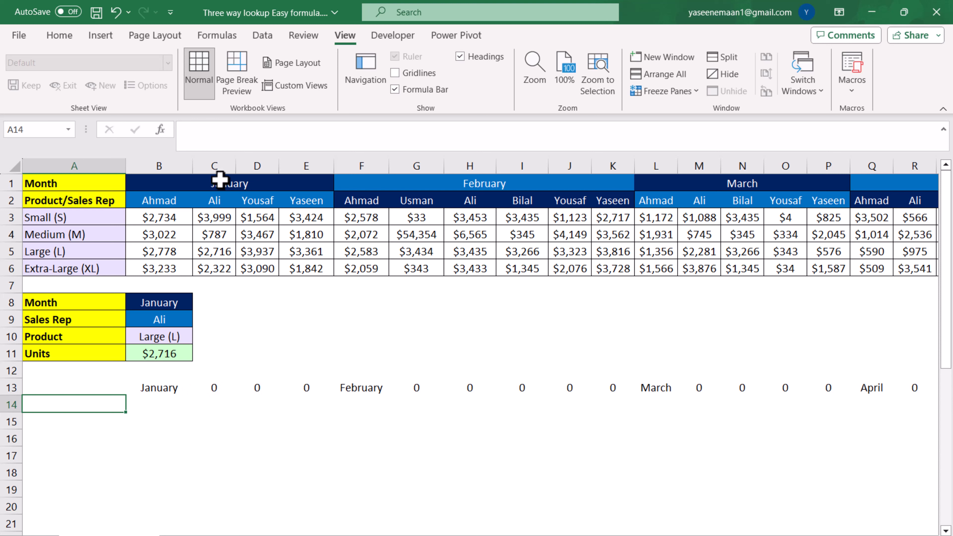
pyautogui.click(386, 183)
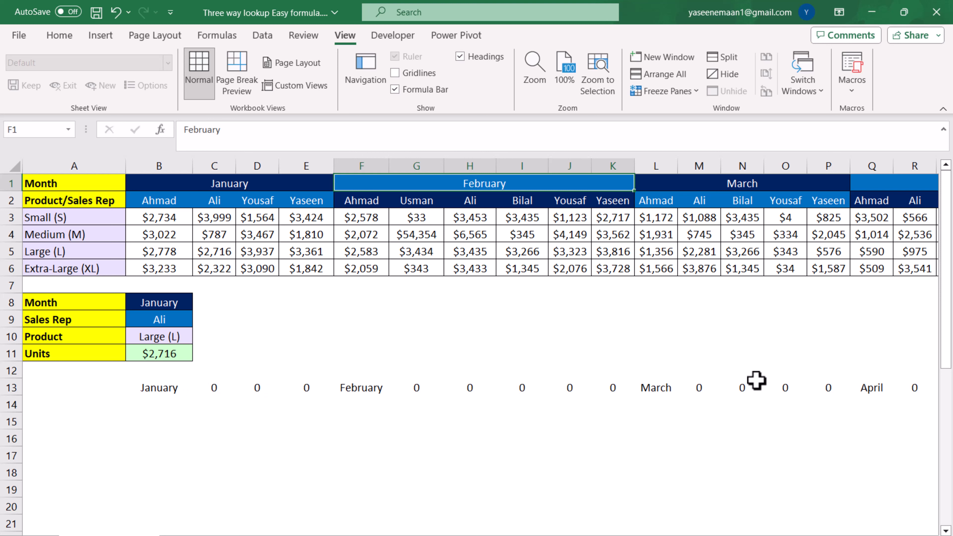
# Begin wrapping the B1:BA1 reference in B13 in a SCAN function with initial value 0
pyautogui.click(164, 391)
pyautogui.click(188, 135)
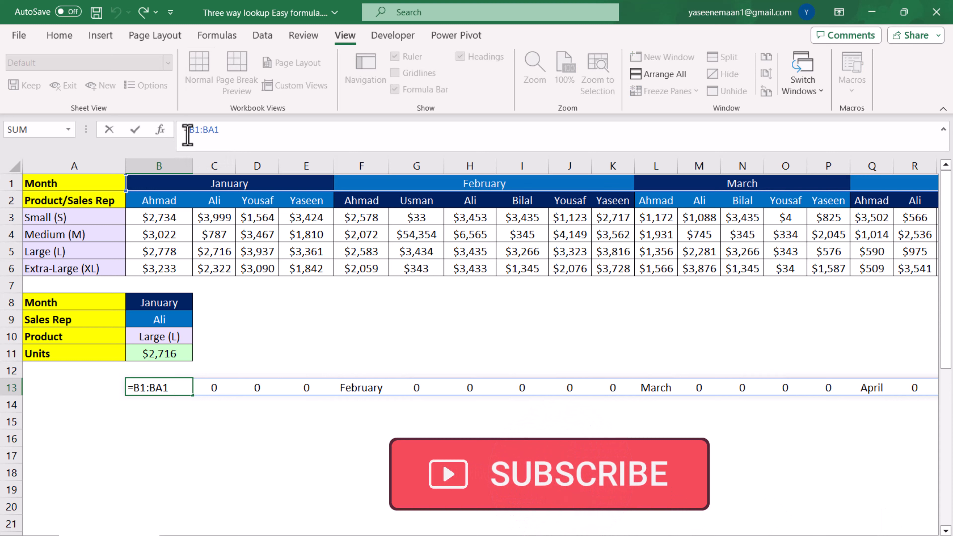
pyautogui.write('scan')
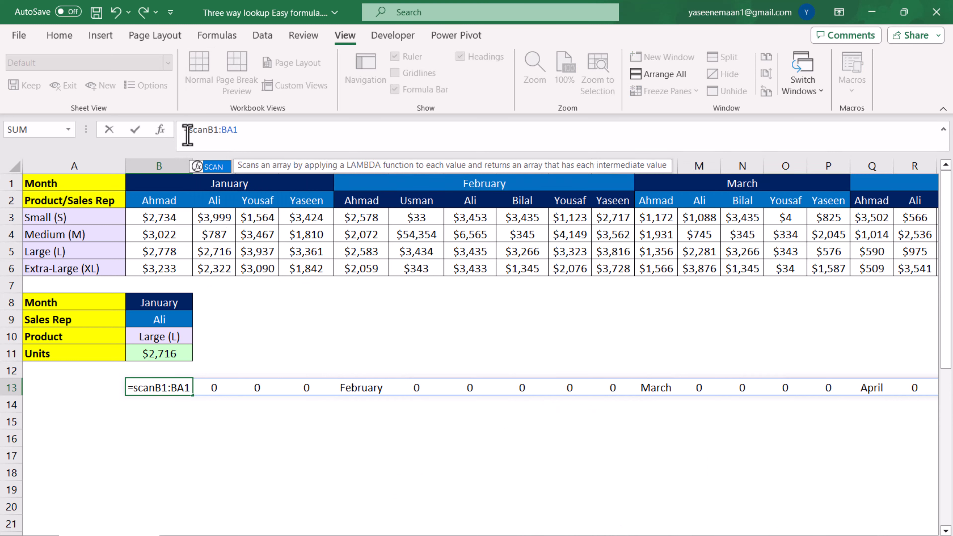
pyautogui.write('(')
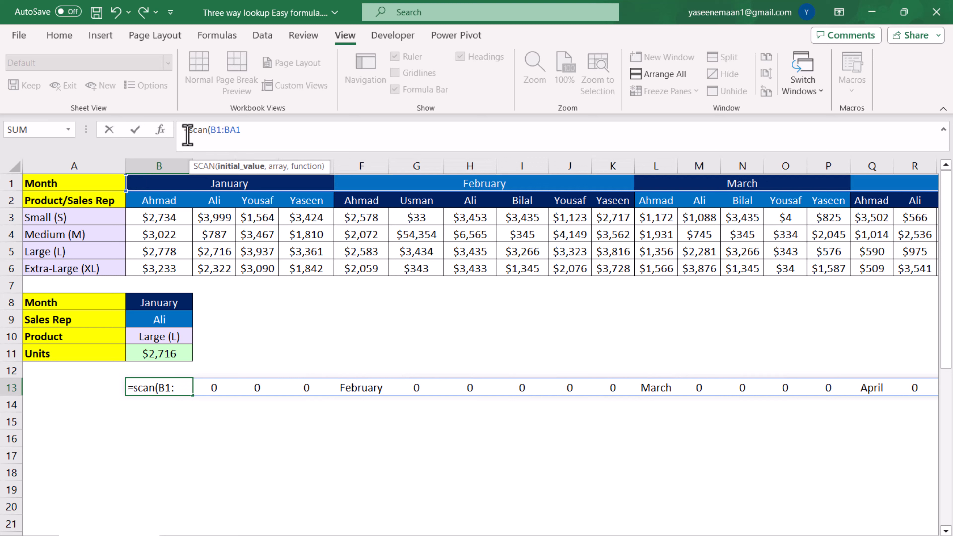
pyautogui.write('0,')
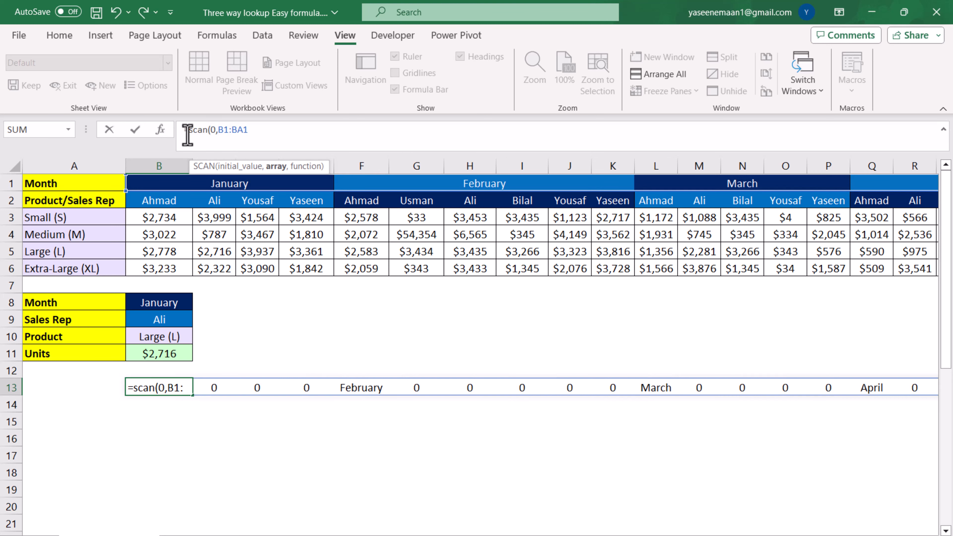
# Add a LAMBDA with parameters a and r after B1:BA1 as the SCAN function argument
pyautogui.press('Right')
pyautogui.press('Right')
pyautogui.press('Right')
pyautogui.press('Right')
pyautogui.press('Right')
pyautogui.write(',lm')
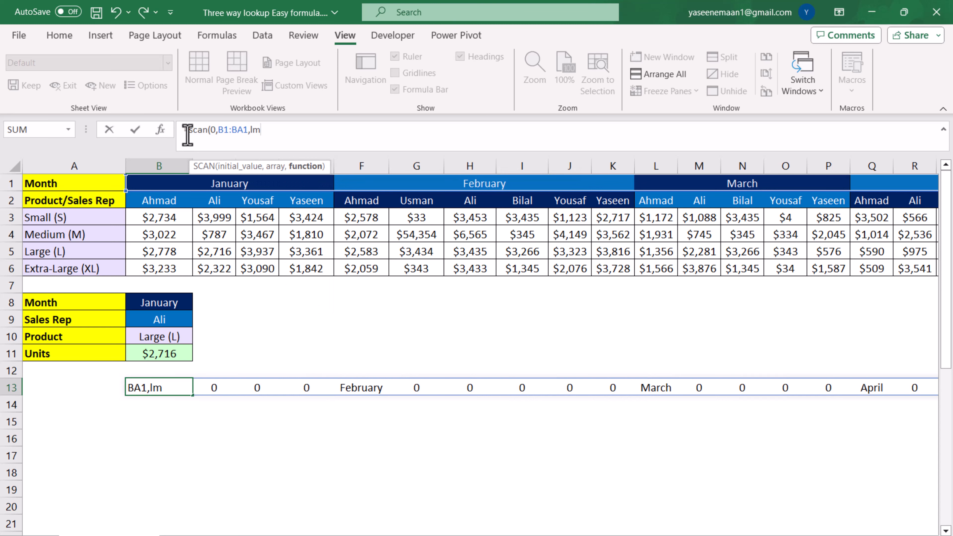
pyautogui.write('a')
pyautogui.press('BackSpace')
pyautogui.press('BackSpace')
pyautogui.write('ambd')
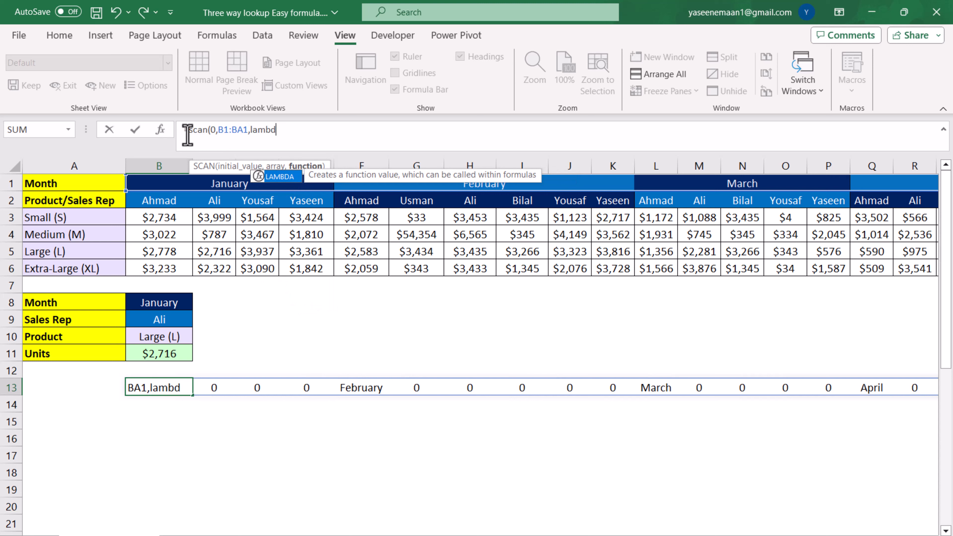
pyautogui.write('a')
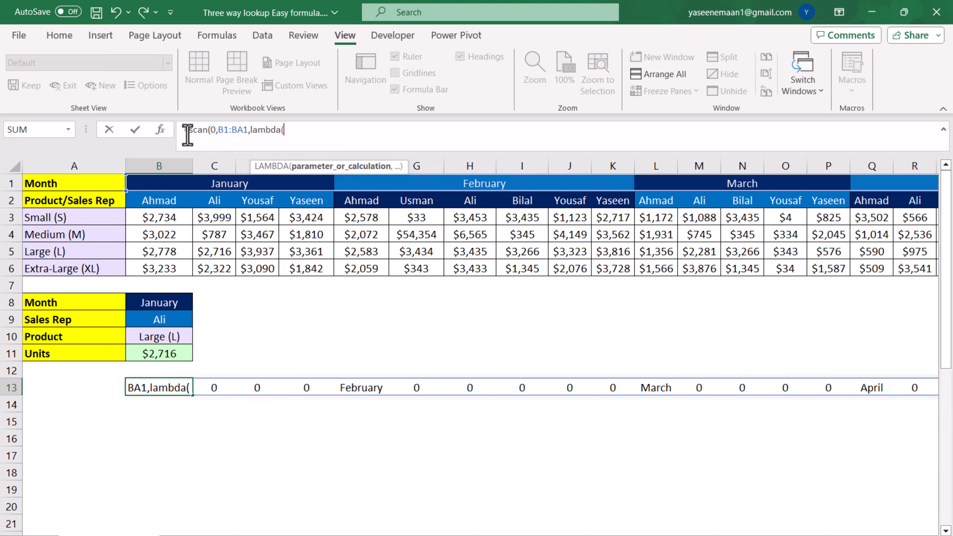
pyautogui.write('(a,')
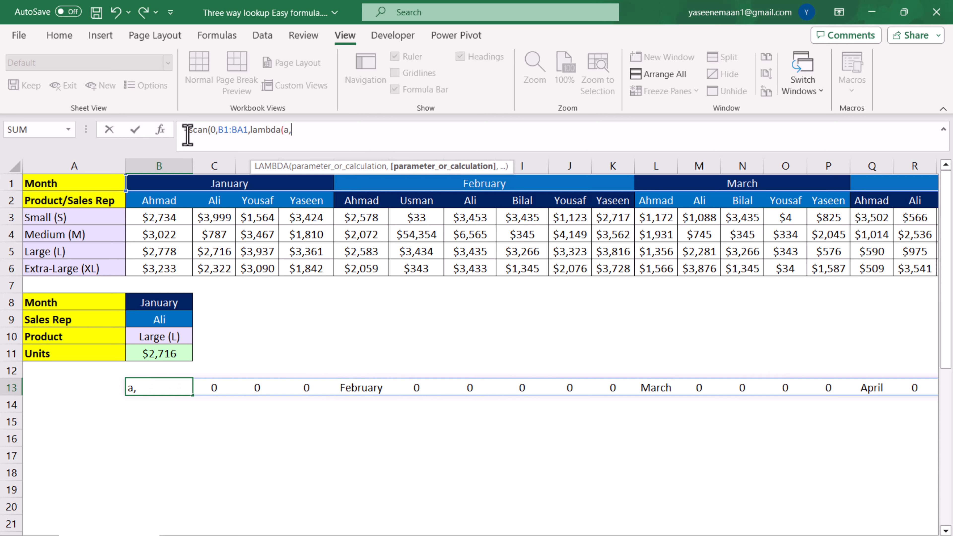
pyautogui.write('r')
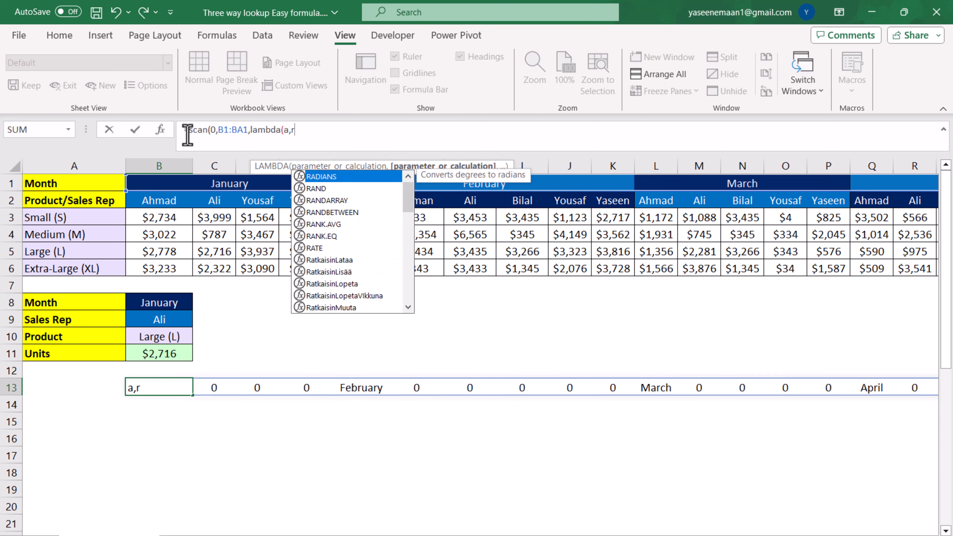
# Complete the LAMBDA in B13 with IF(r="",a,r) and enter the SCAN formula to fill the month names across
pyautogui.write(',if(')
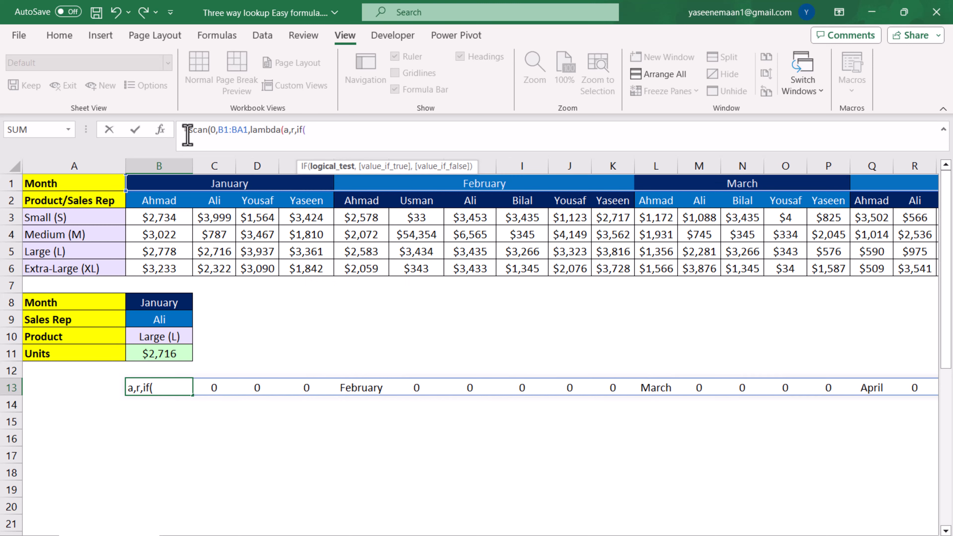
pyautogui.write('r=')
pyautogui.write('"",')
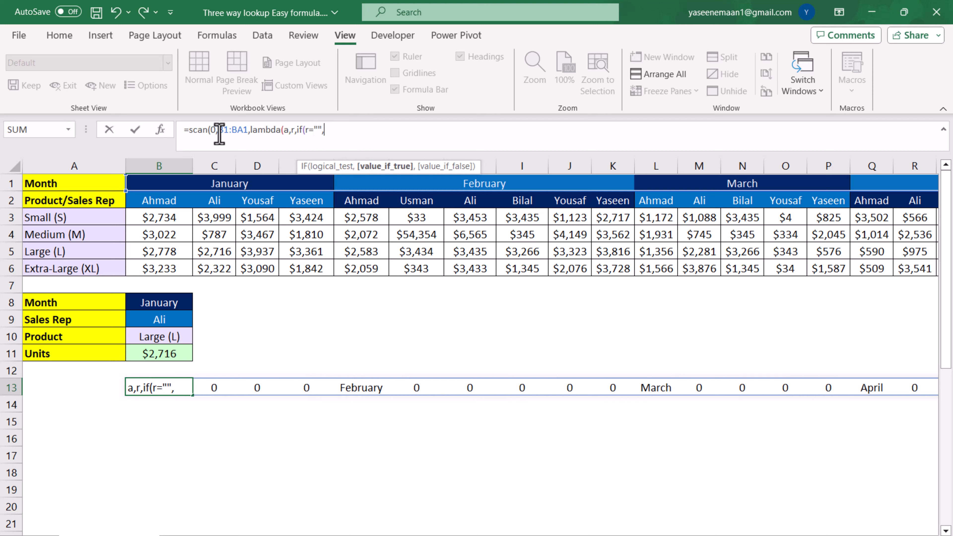
pyautogui.write('z')
pyautogui.press('BackSpace')
pyautogui.write('a')
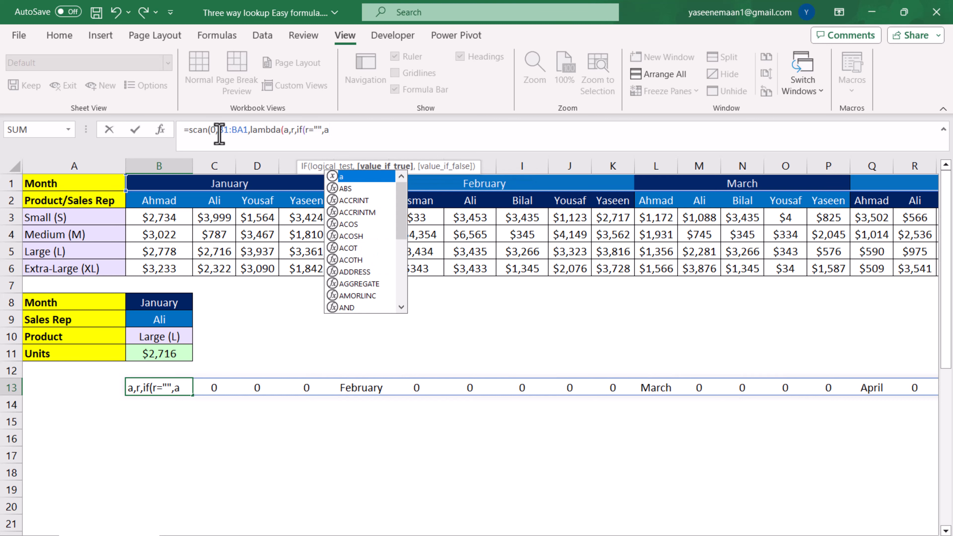
pyautogui.write(',')
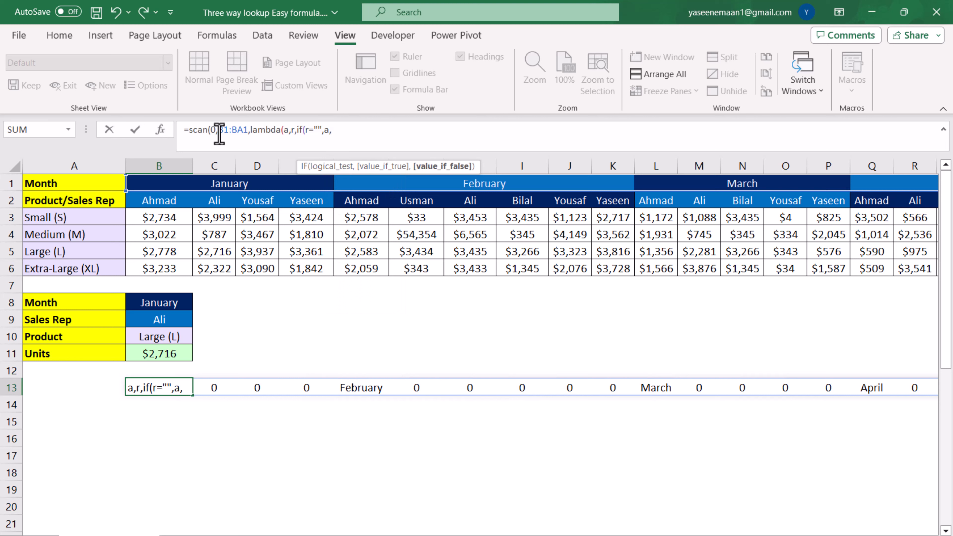
pyautogui.write('r')
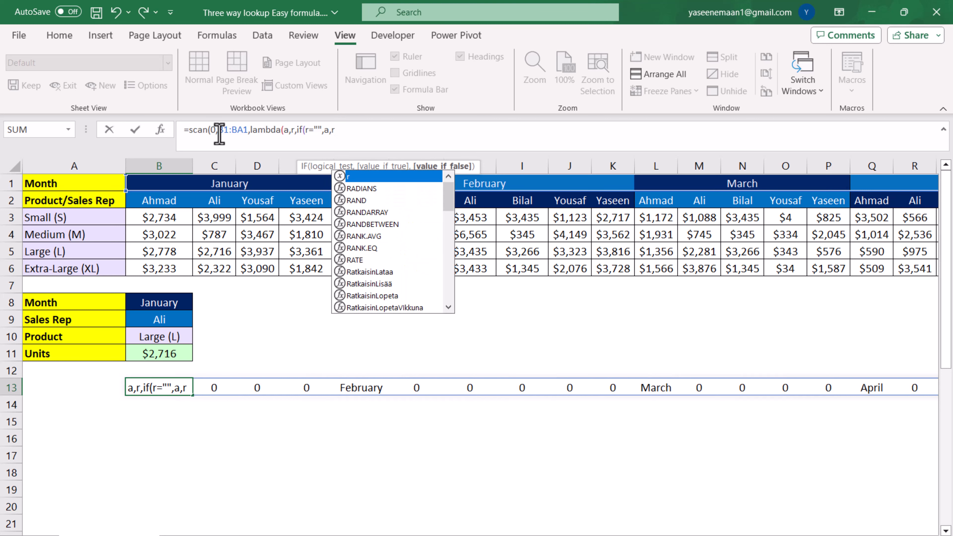
pyautogui.write('))')
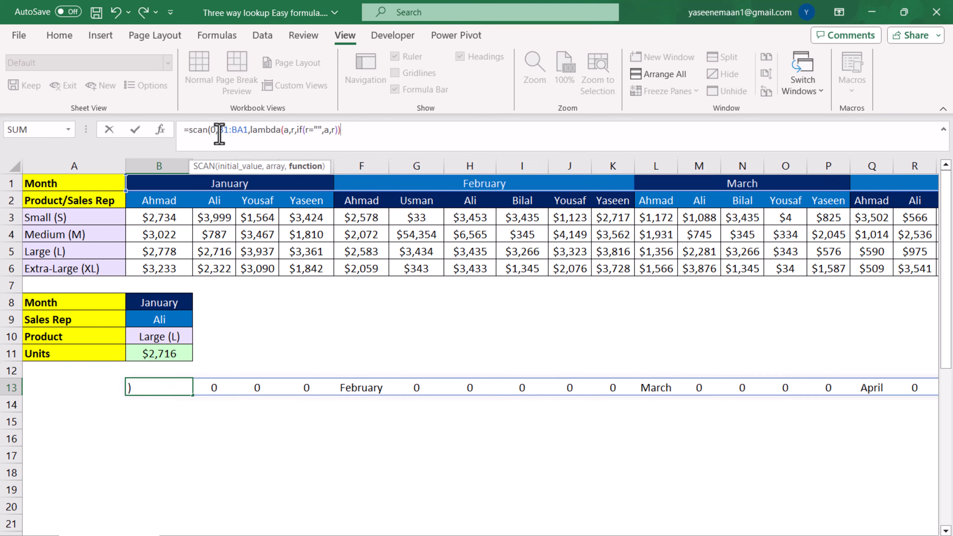
pyautogui.press('Return')
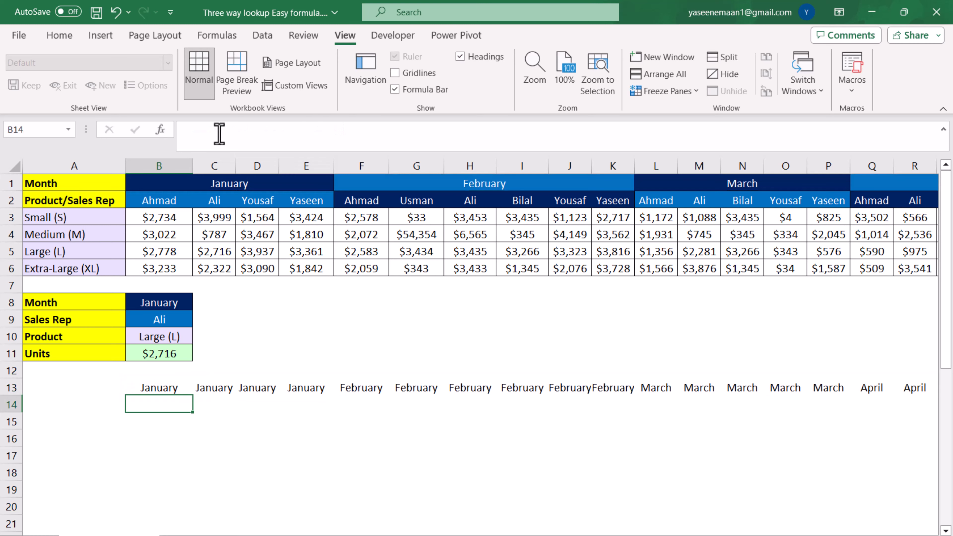
# Append &B2:BA2 to the SCAN formula in B13 to join each month with its sales rep
pyautogui.click(180, 391)
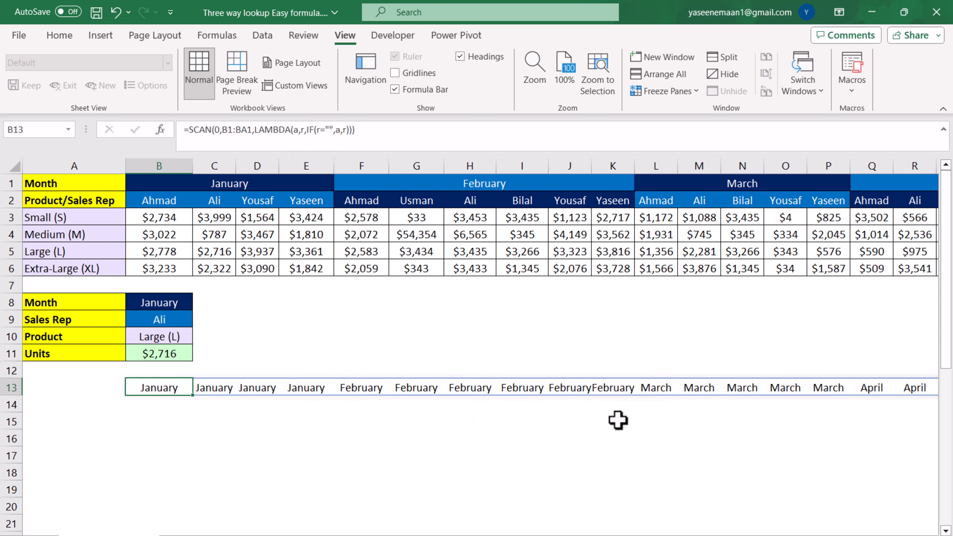
pyautogui.click(408, 137)
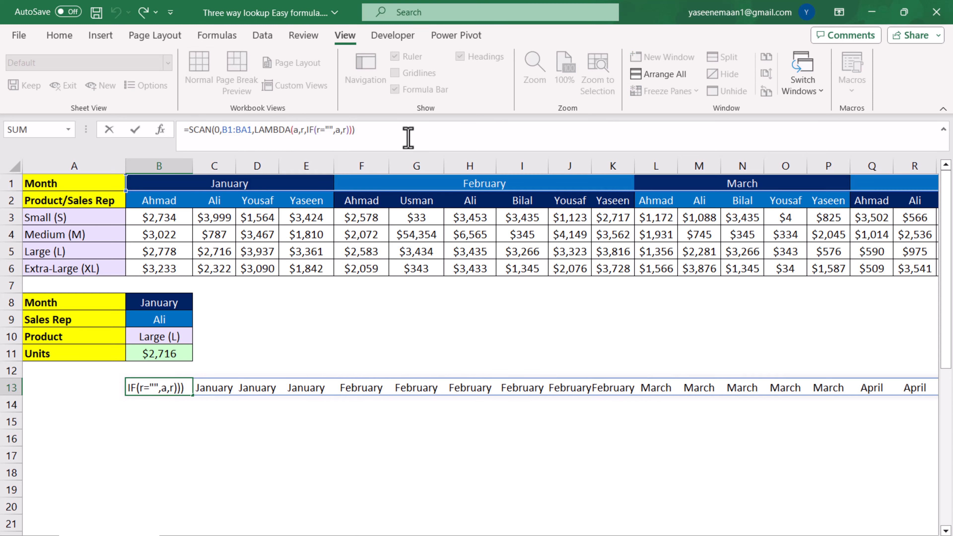
pyautogui.write('&')
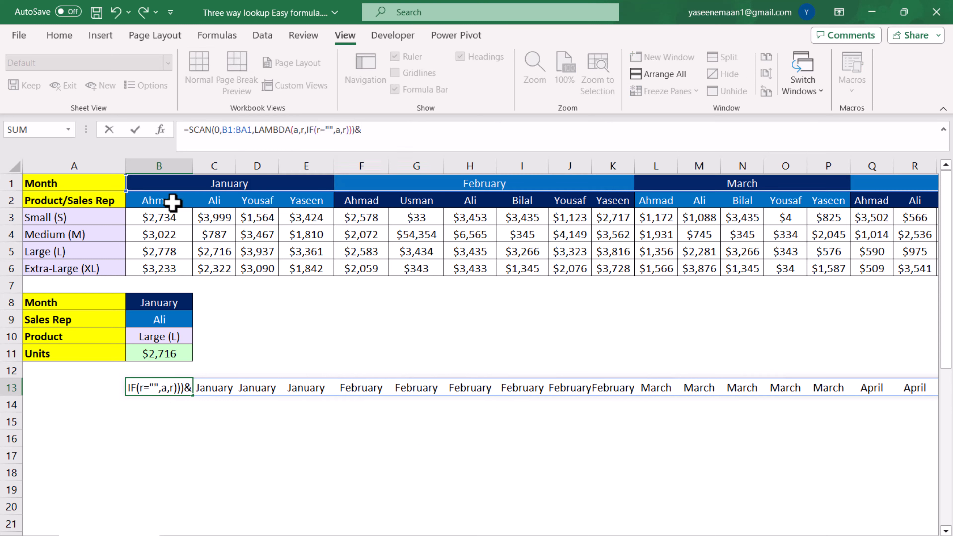
pyautogui.moveTo(170, 205); pyautogui.dragTo(908, 205)
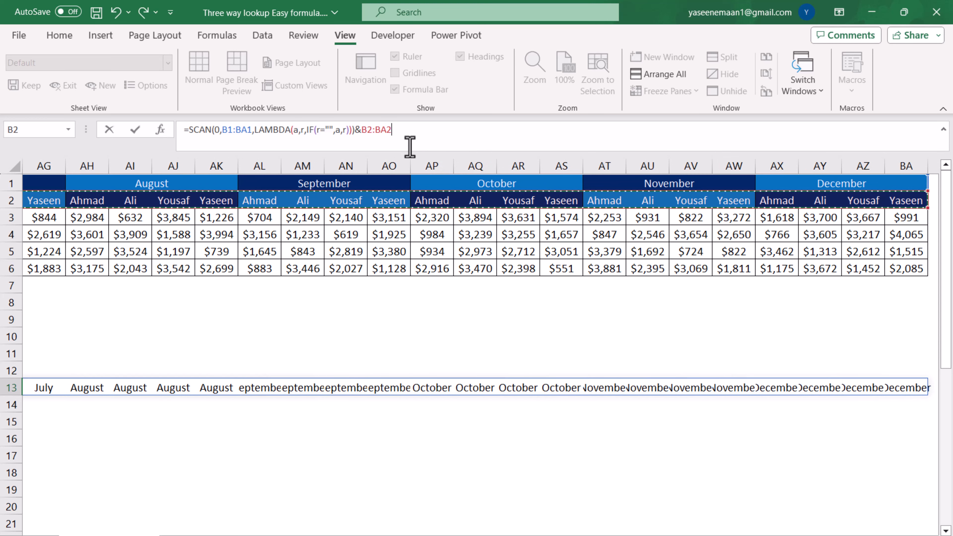
pyautogui.press('Return')
pyautogui.moveTo(831, 535); pyautogui.dragTo(822, 535)
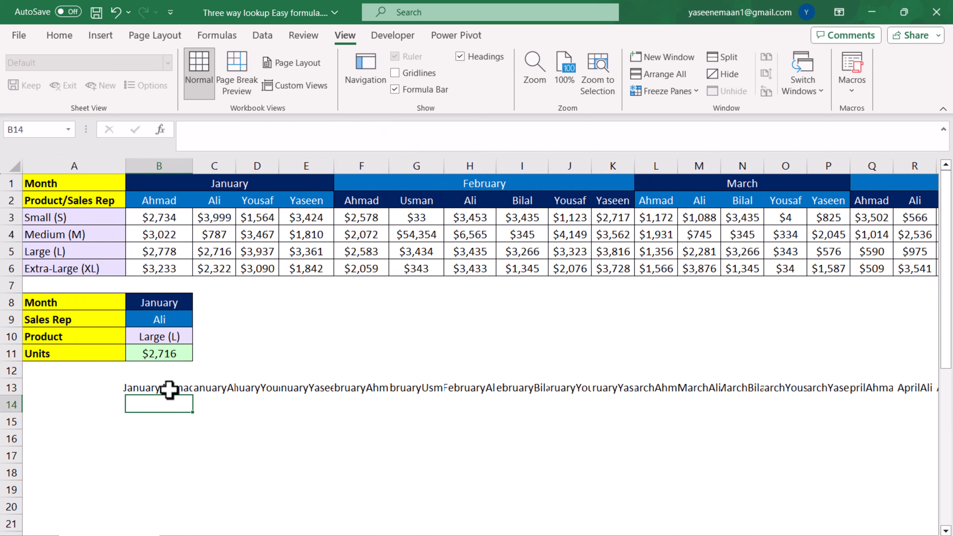
# Clear the Units cell B11 and copy the B13 formula text without its equals sign
pyautogui.click(162, 355)
pyautogui.press('Delete')
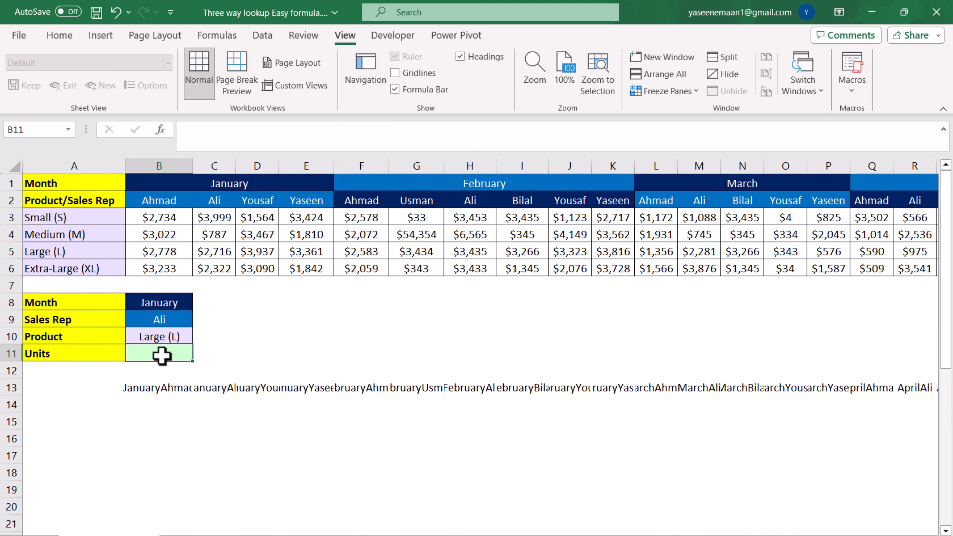
pyautogui.click(155, 388)
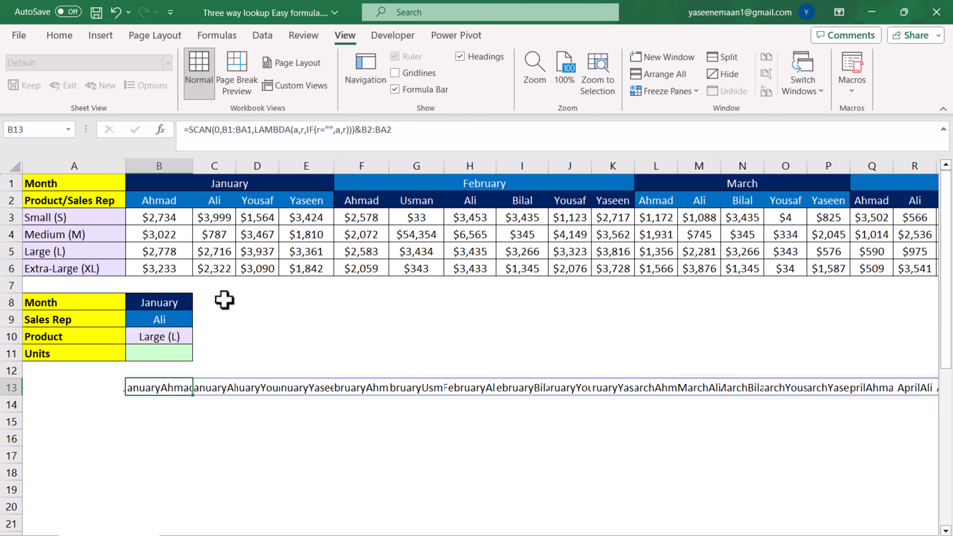
pyautogui.moveTo(391, 129); pyautogui.dragTo(186, 134)
pyautogui.press('Escape')
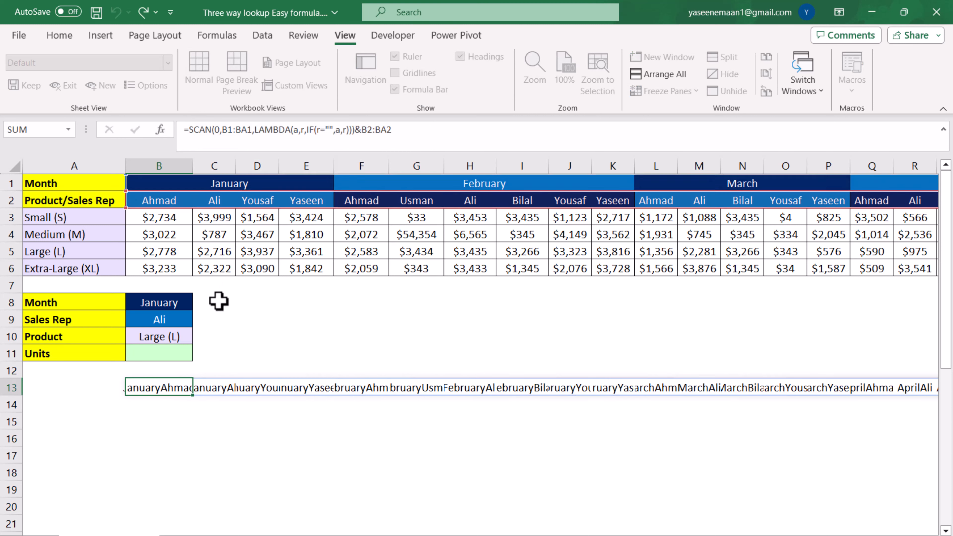
# Start an INDEX formula in the Units cell B11 with B3:BA6 as the array
pyautogui.click(170, 357)
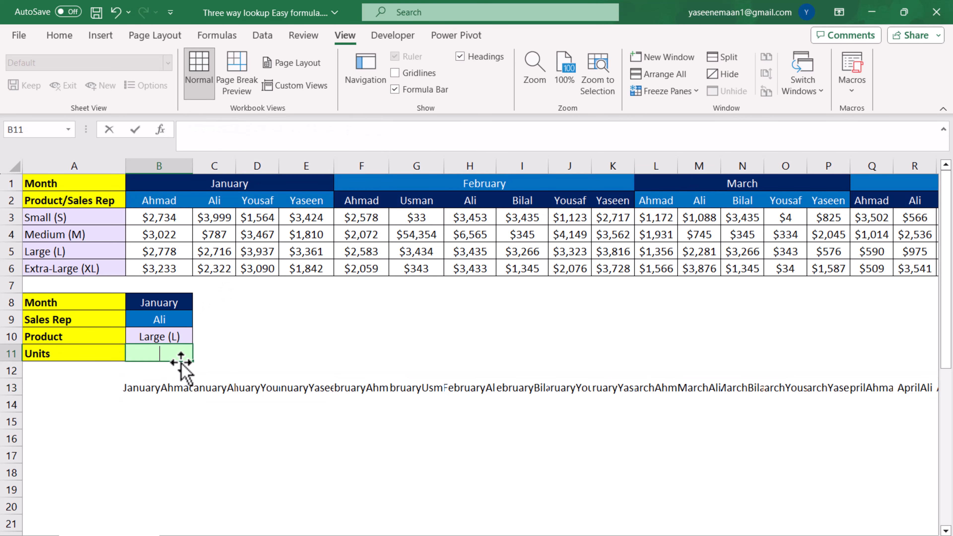
pyautogui.write('=index')
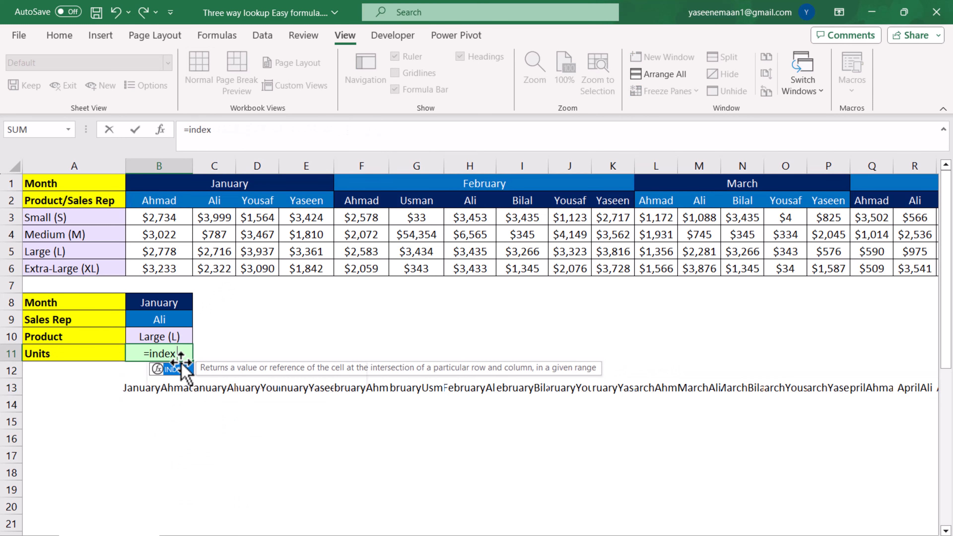
pyautogui.write('(')
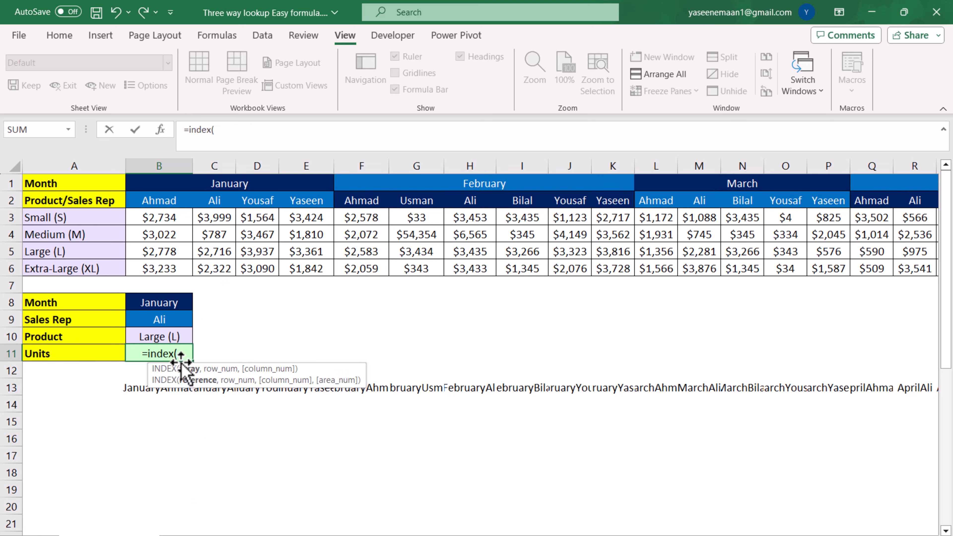
pyautogui.moveTo(147, 216); pyautogui.dragTo(876, 267)
pyautogui.moveTo(897, 535); pyautogui.dragTo(634, 535)
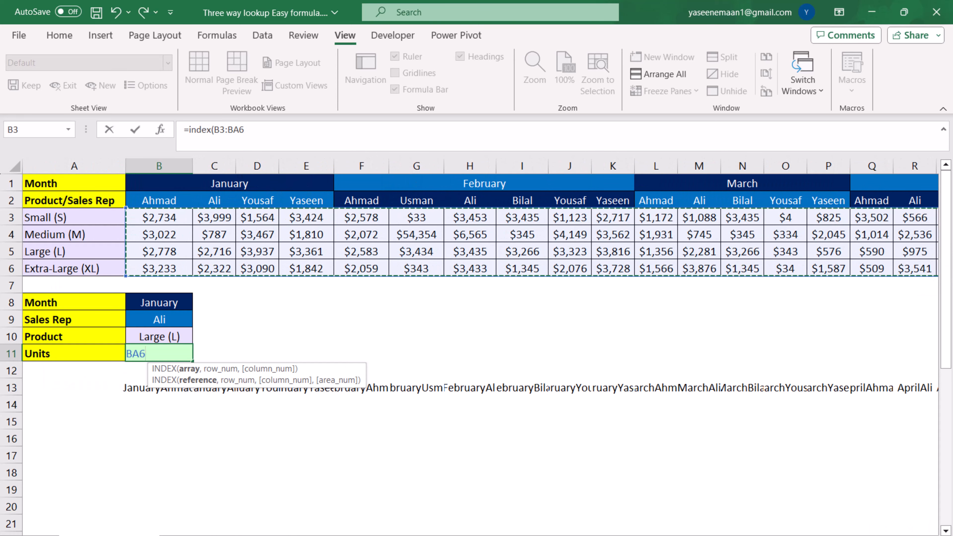
pyautogui.click(284, 134)
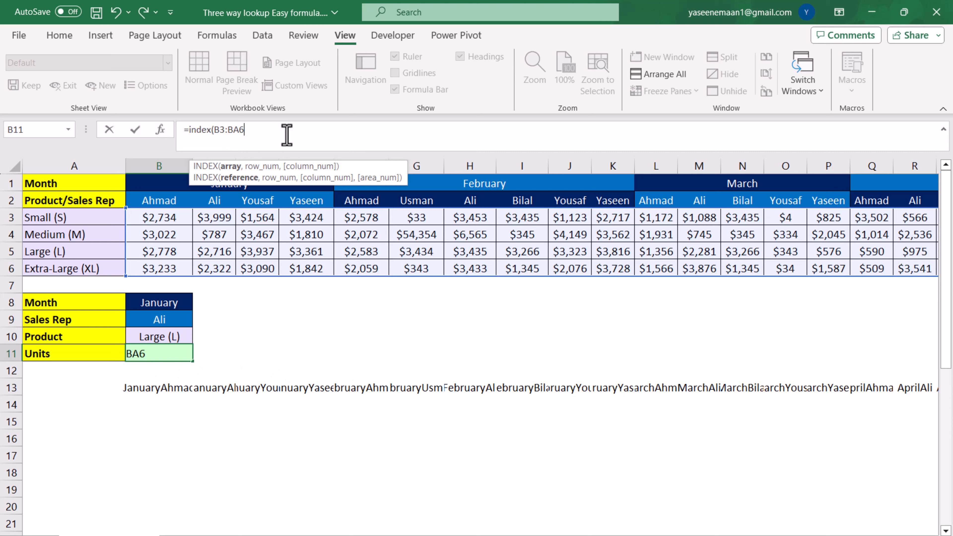
pyautogui.write(',')
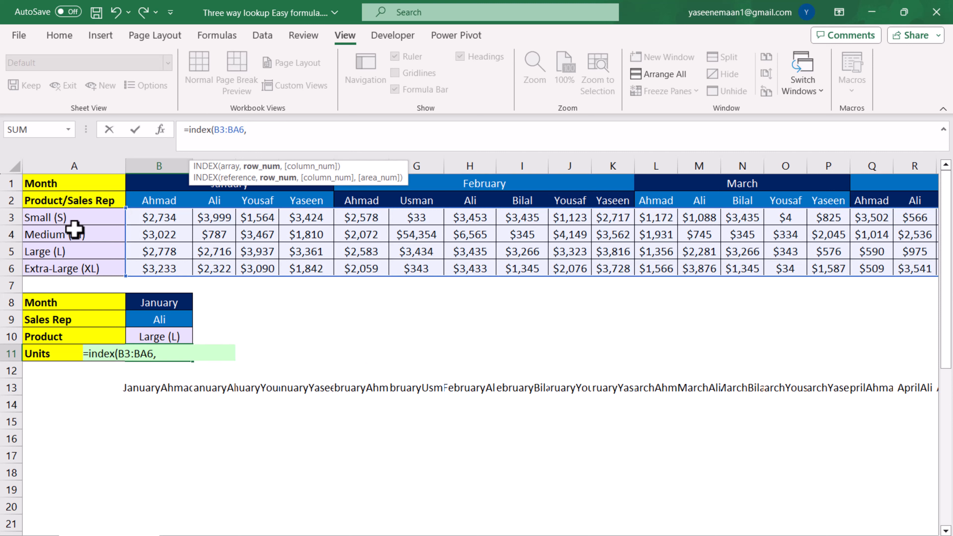
# Add XMATCH(B10,A3:A6,0) as the row number argument of the INDEX formula
pyautogui.write('xmatch(')
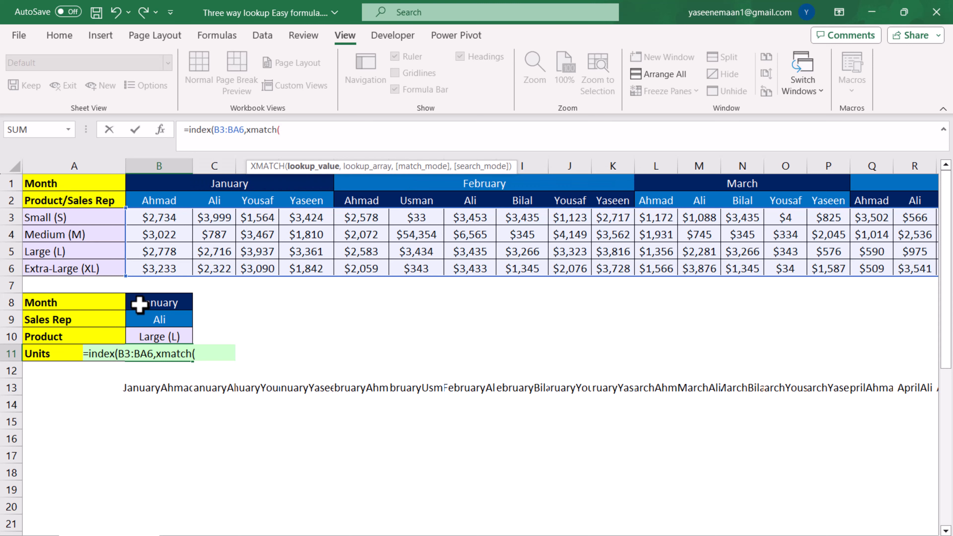
pyautogui.click(152, 337)
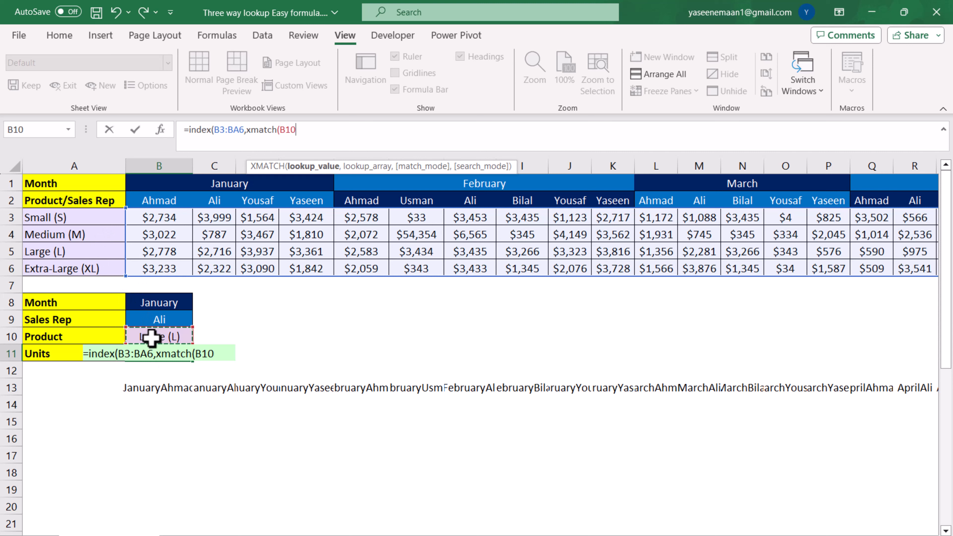
pyautogui.write(',')
pyautogui.moveTo(80, 217); pyautogui.dragTo(74, 268)
pyautogui.write(',')
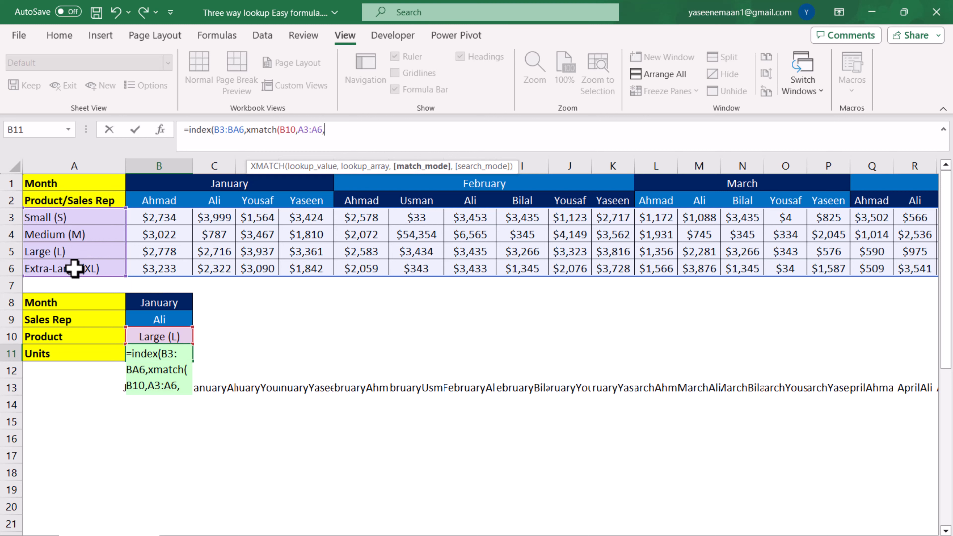
pyautogui.write('0)')
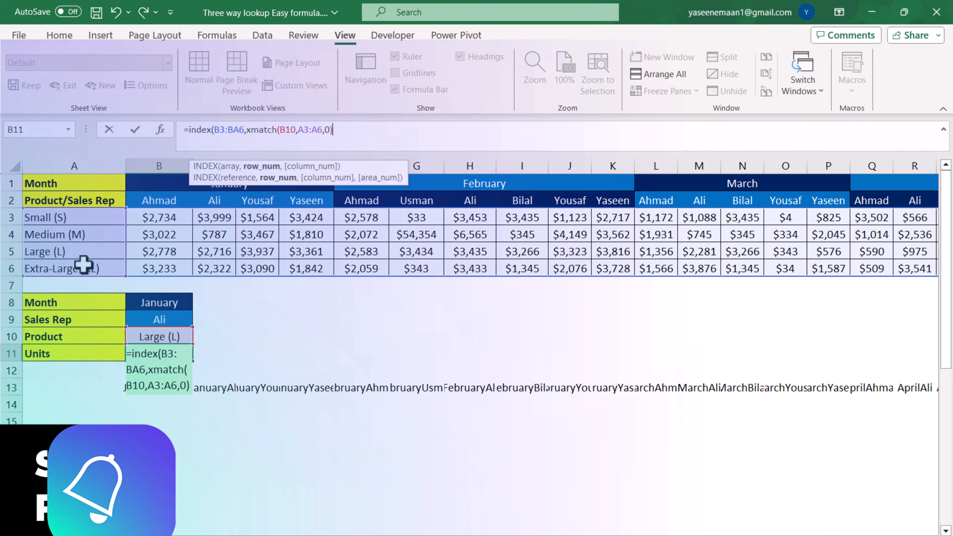
# Begin a second XMATCH as the INDEX column argument with B8&B9 as the lookup value
pyautogui.write(',')
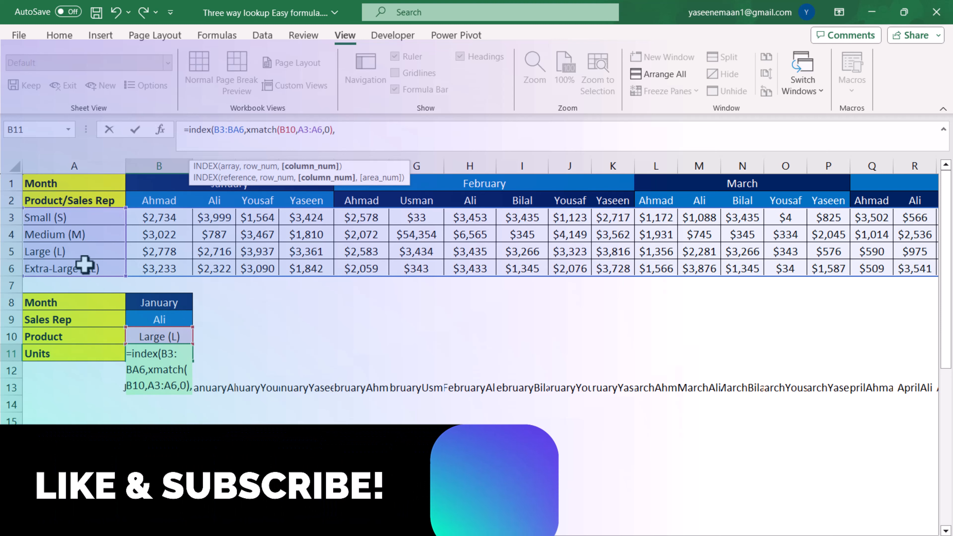
pyautogui.write('xmatch')
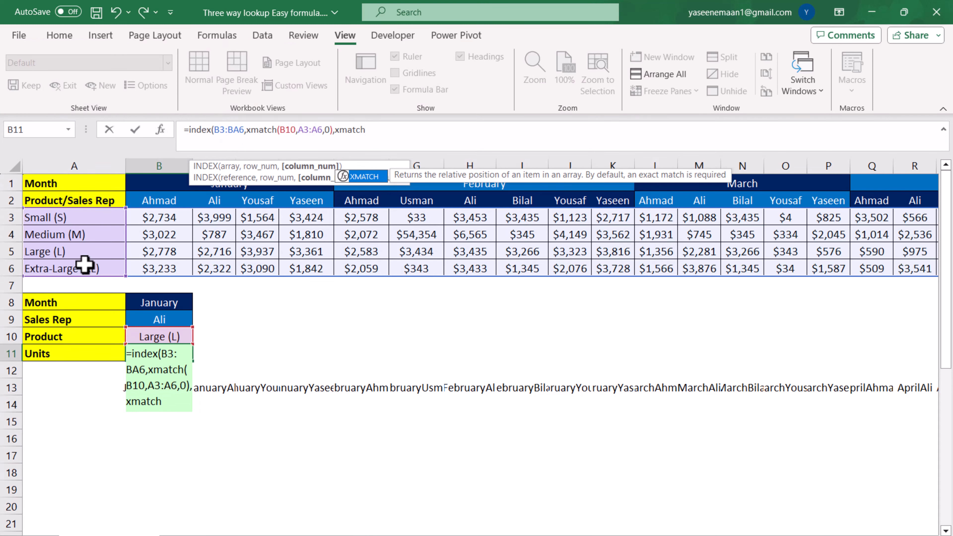
pyautogui.write('(')
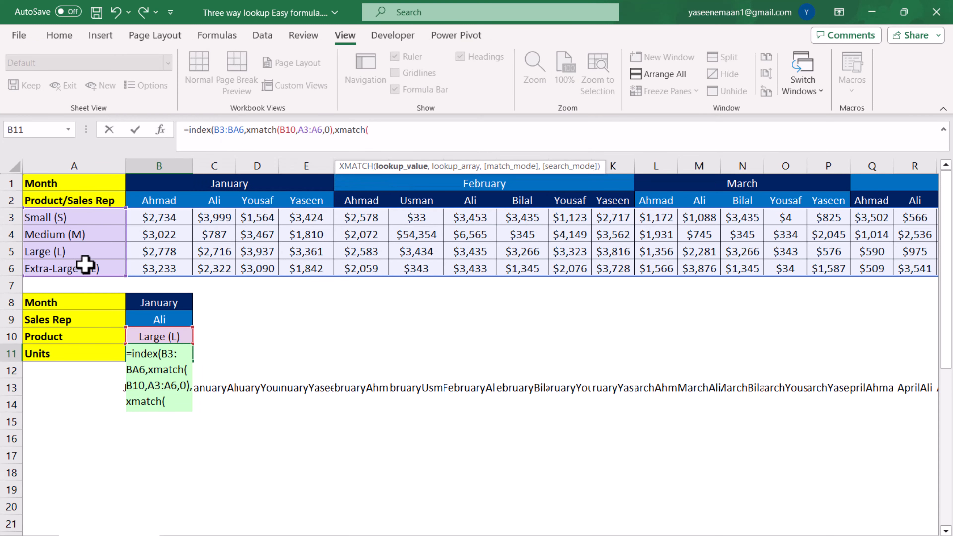
pyautogui.click(143, 304)
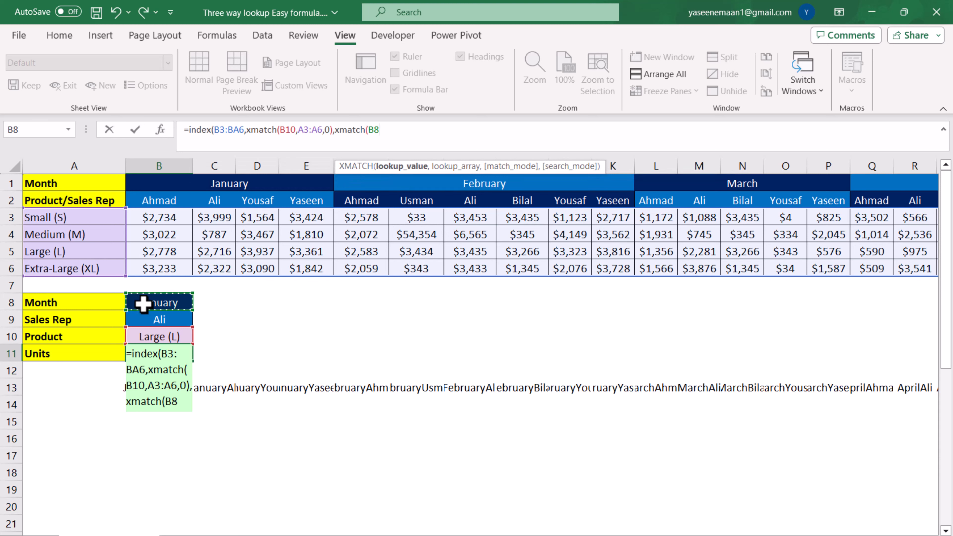
pyautogui.write('&')
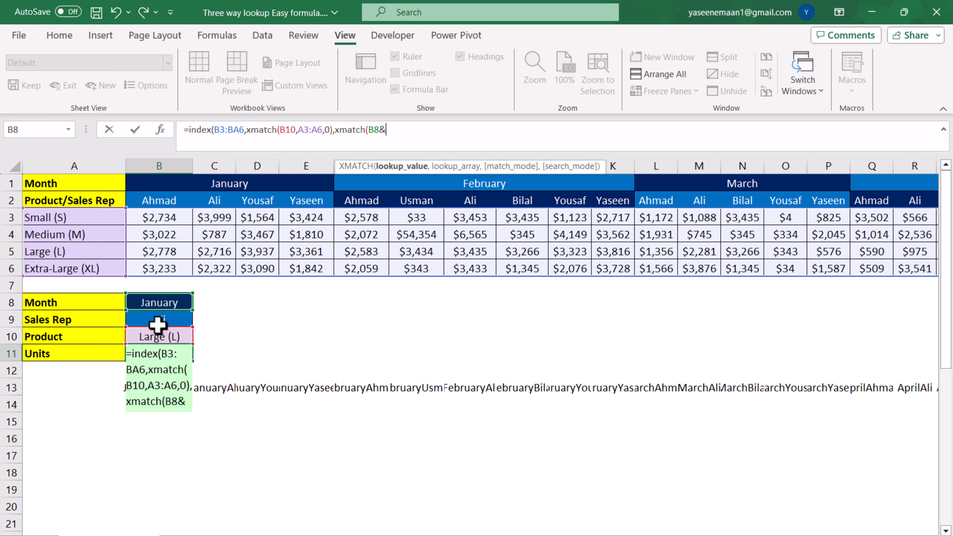
pyautogui.click(158, 322)
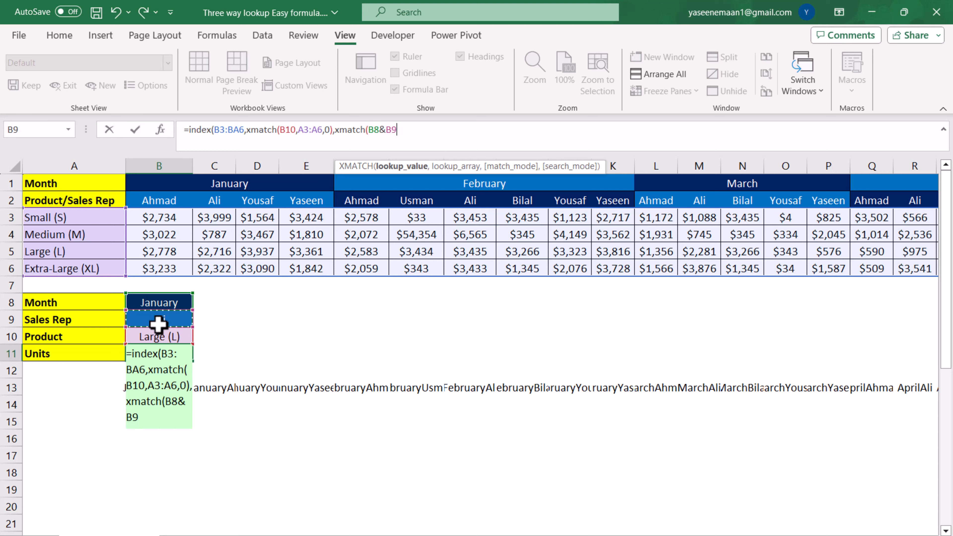
pyautogui.write(',')
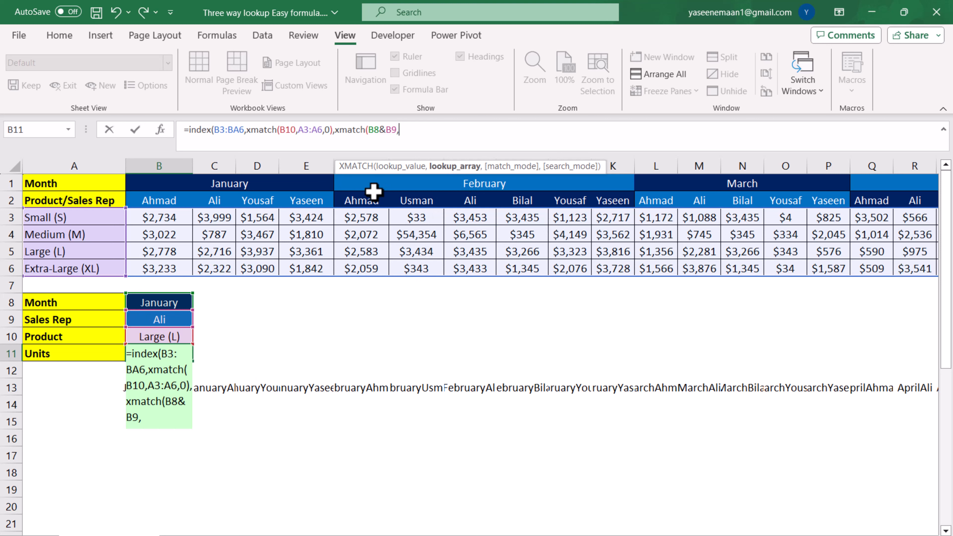
# Paste the copied SCAN expression as the second XMATCH's lookup array and close it with match mode 0
pyautogui.hotkey('ctrl', 'v')
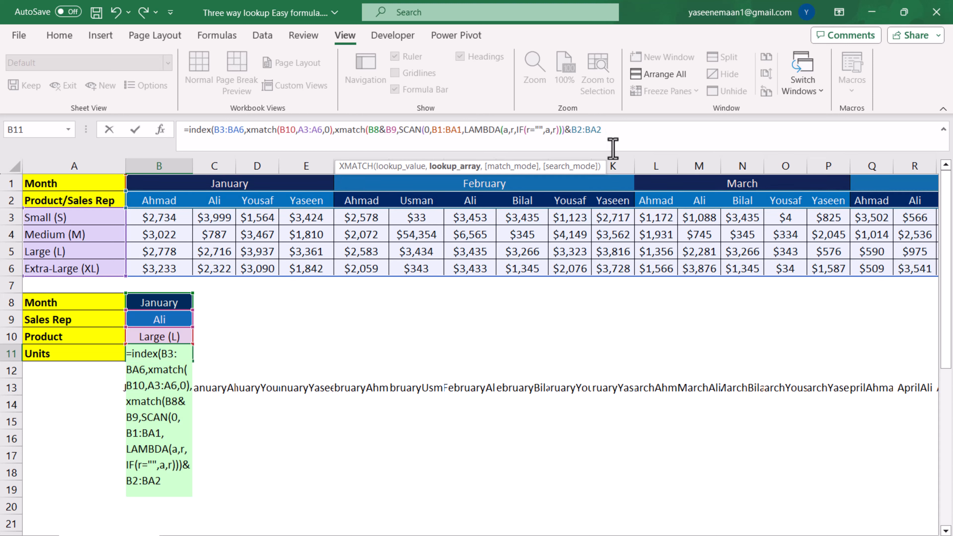
pyautogui.write(',')
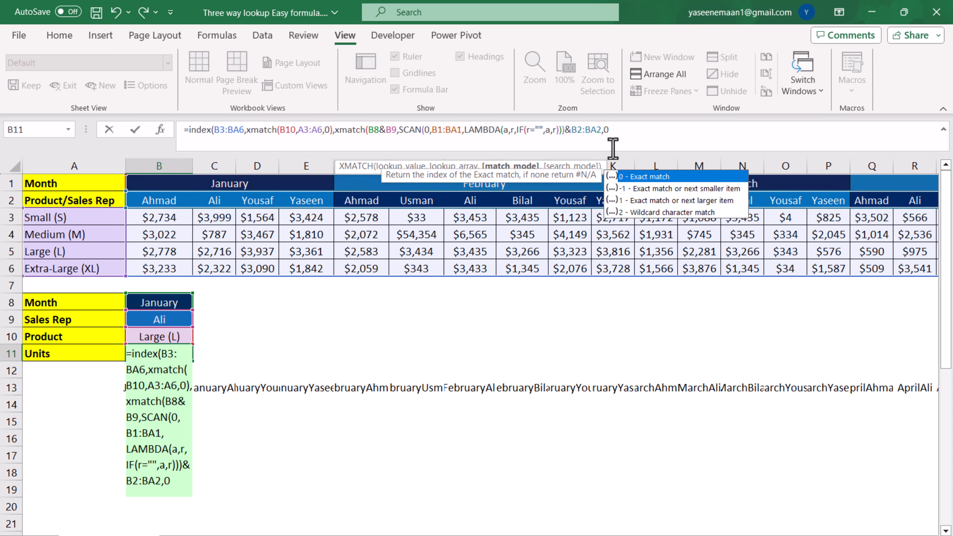
pyautogui.write('0)')
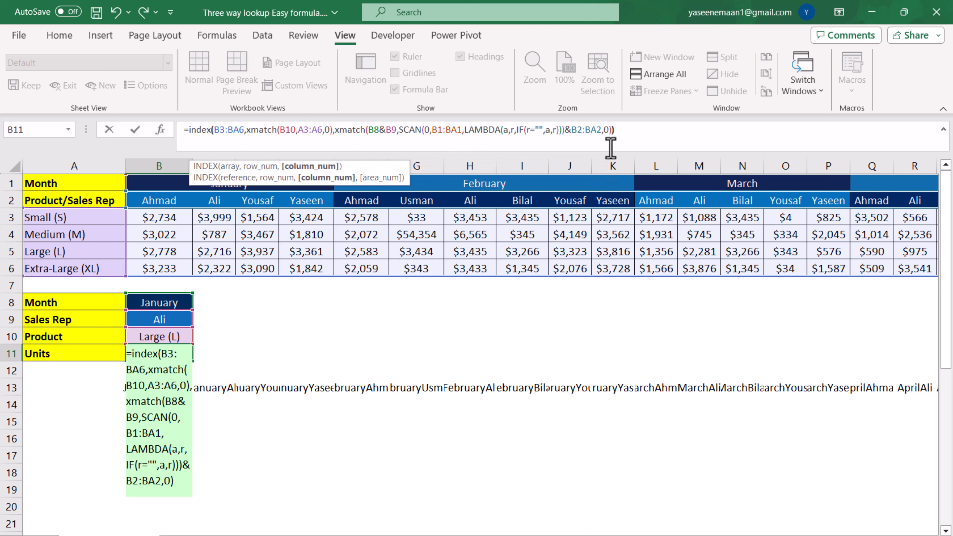
# Close the INDEX formula with its final parenthesis and commit it in the Units cell B11
pyautogui.write(')')
pyautogui.press('Return')
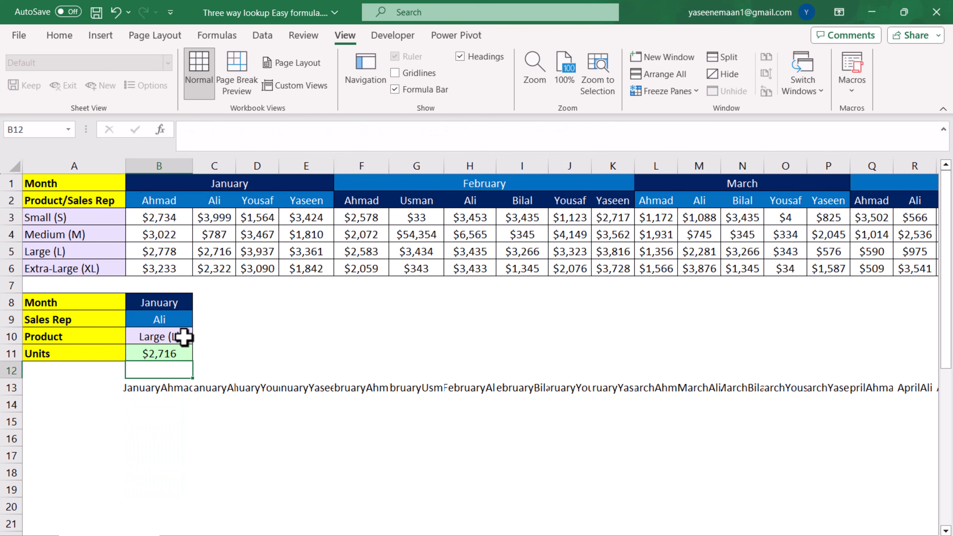
# Set the lookup month in B8 to February and the product in B10 to Small (S)
pyautogui.click(186, 302)
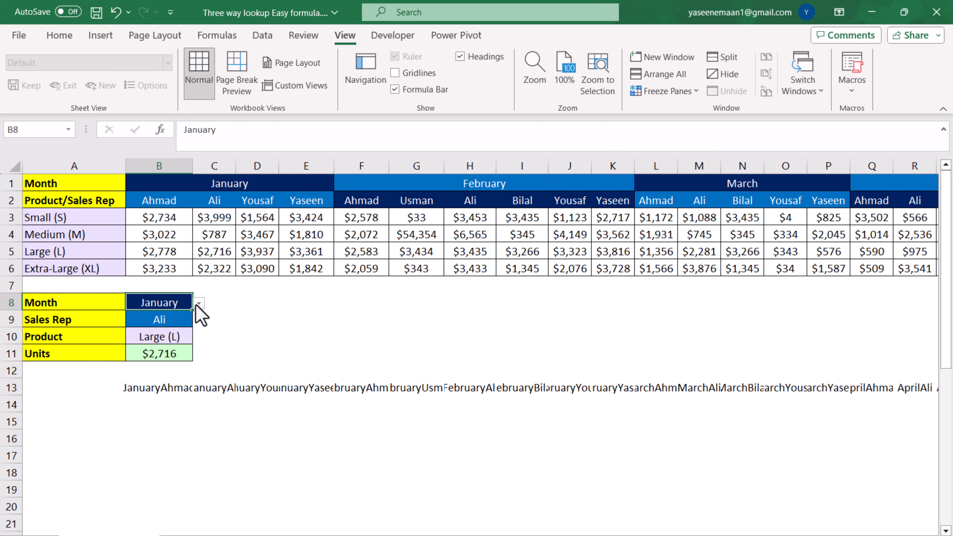
pyautogui.click(198, 304)
pyautogui.click(186, 328)
pyautogui.click(186, 337)
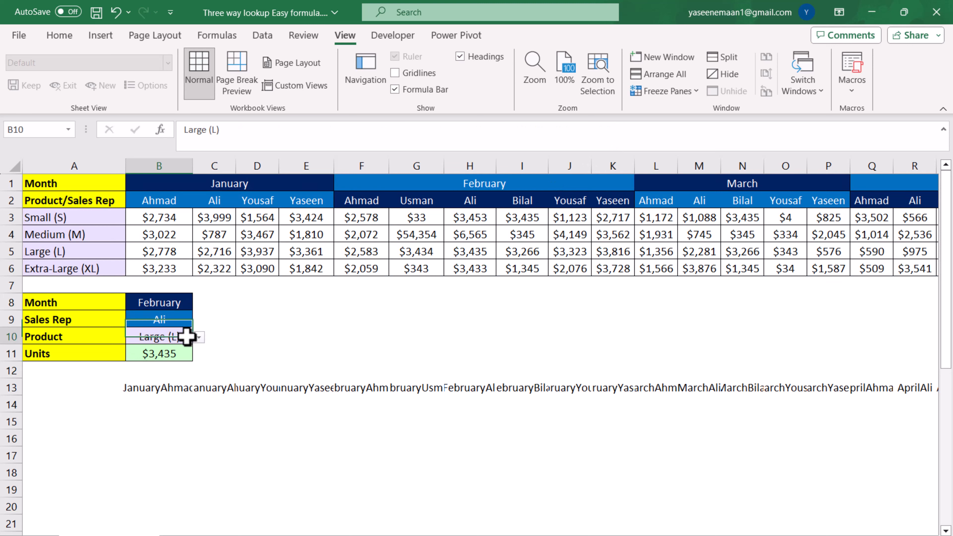
pyautogui.click(197, 337)
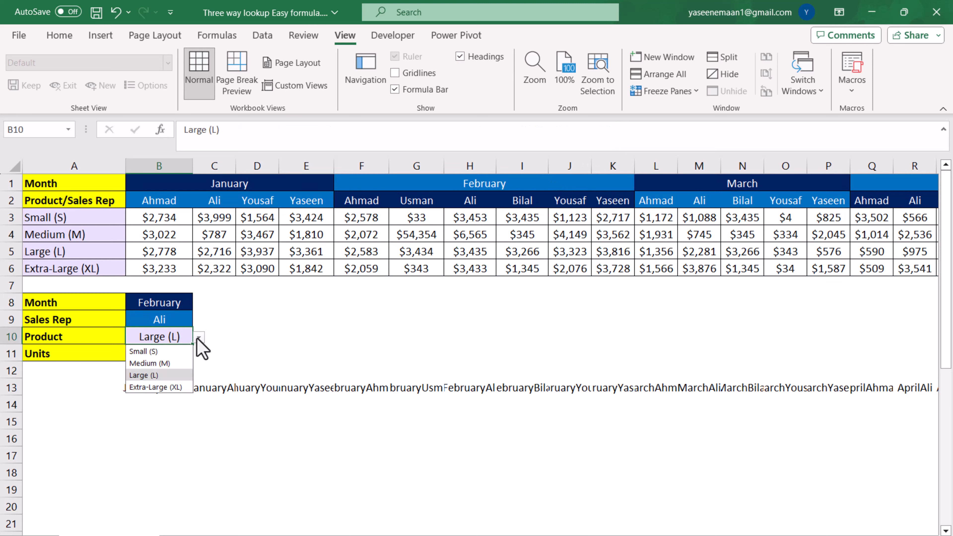
pyautogui.click(184, 352)
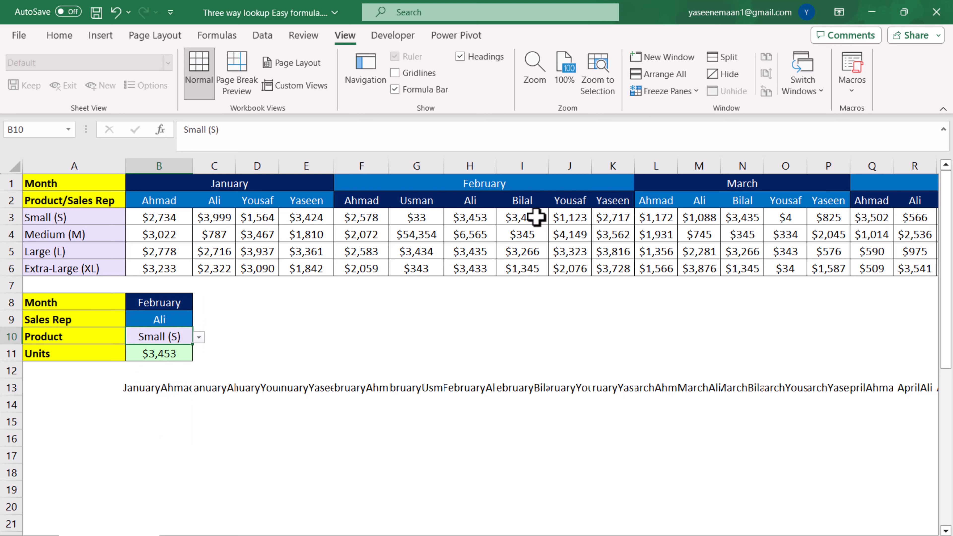
# Insert a new column at I inside the February block and head it "My name" in I2
pyautogui.click(510, 164)
pyautogui.rightClick(510, 164)
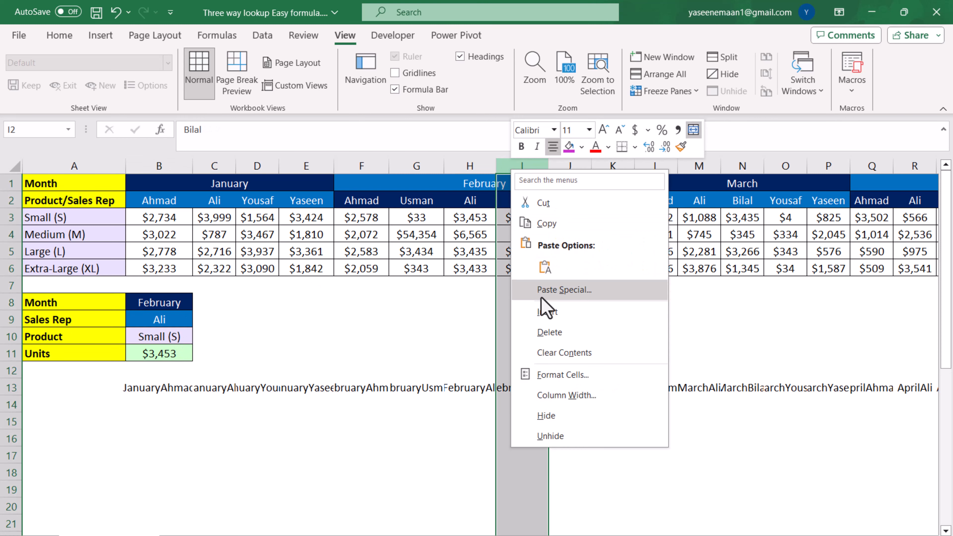
pyautogui.click(551, 311)
pyautogui.click(523, 203)
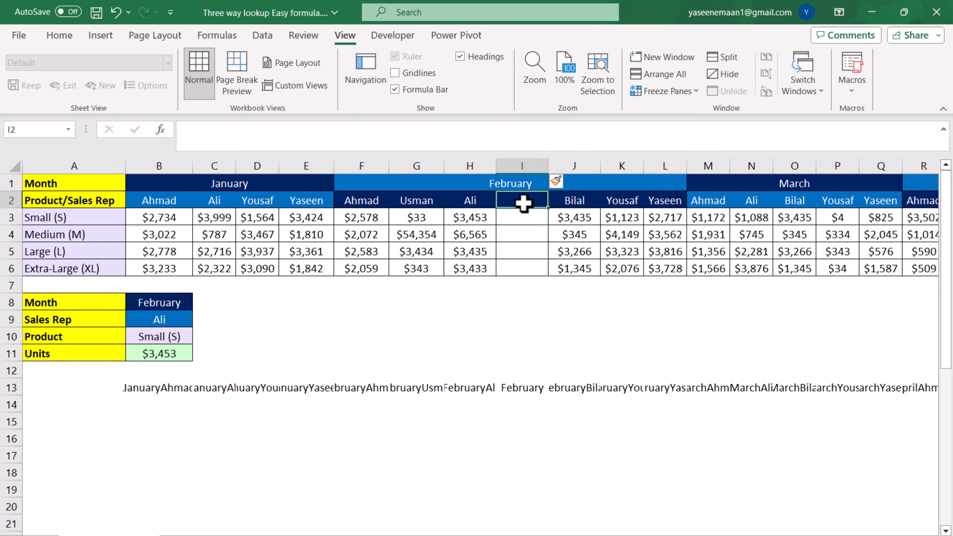
pyautogui.write('My nam')
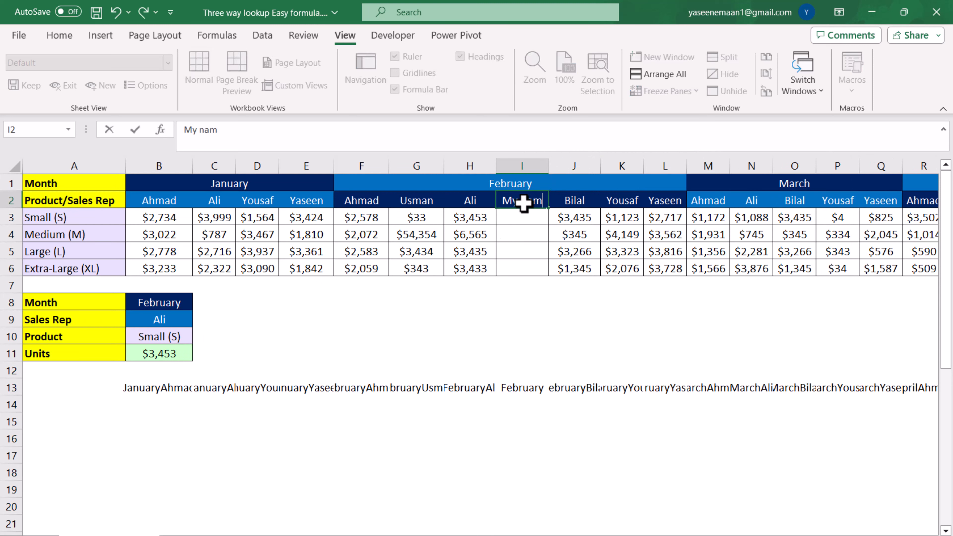
pyautogui.write('e')
pyautogui.press('Return')
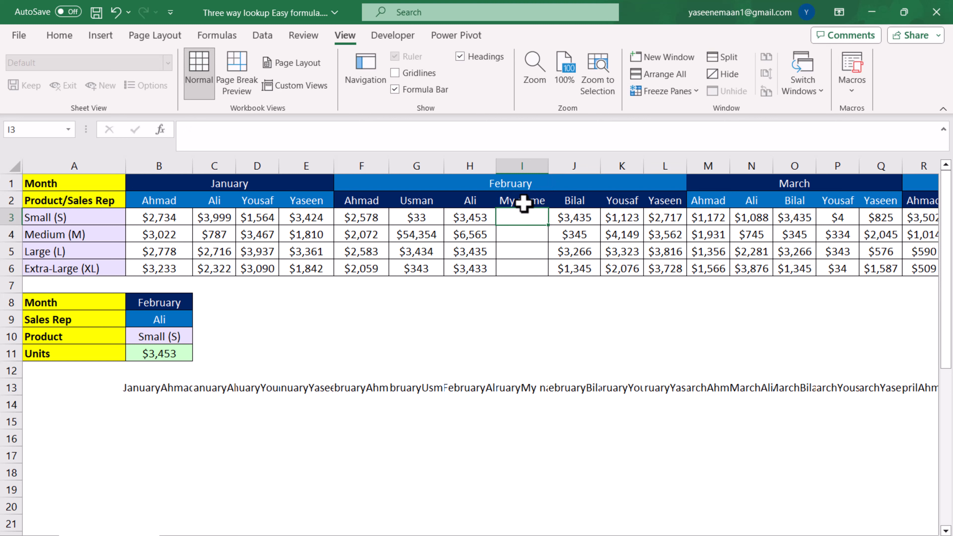
# Fill the new column's Small to Extra-Large rows, I3:I6, with 232, 3434, 534 and 34
pyautogui.write('232')
pyautogui.press('Return')
pyautogui.write('3434')
pyautogui.press('Return')
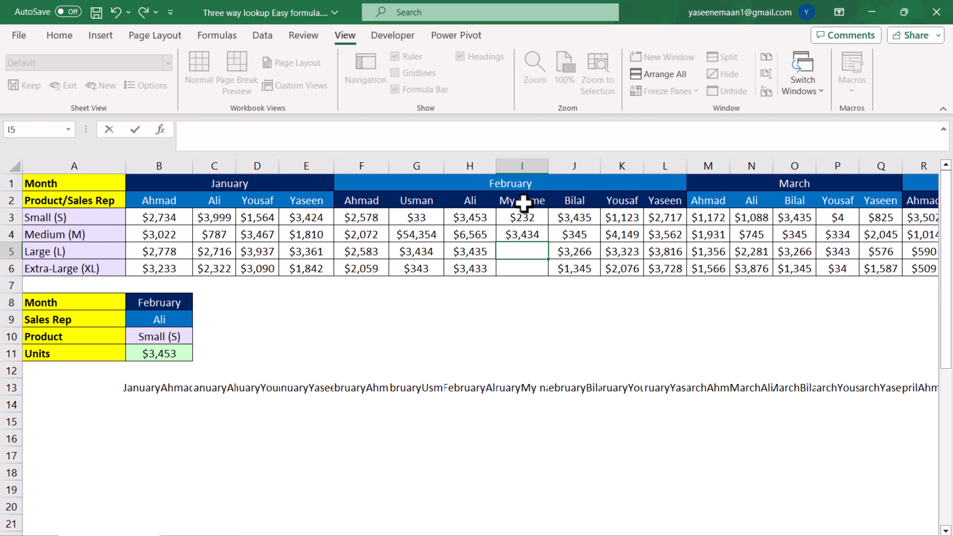
pyautogui.write('534')
pyautogui.press('Return')
pyautogui.write('34')
pyautogui.press('Return')
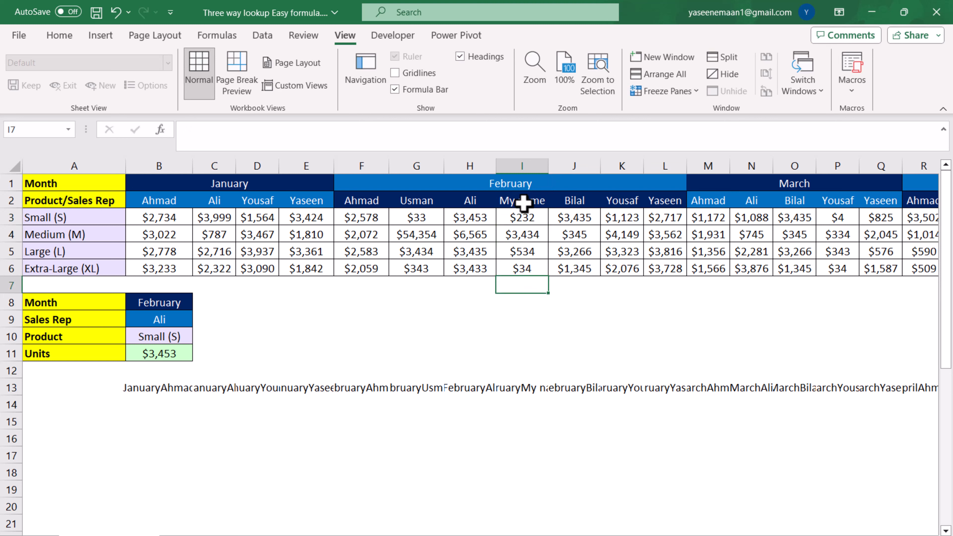
# Choose "My name" as the sales rep in B9 and select B11 to review the lookup formula
pyautogui.click(188, 319)
pyautogui.click(198, 320)
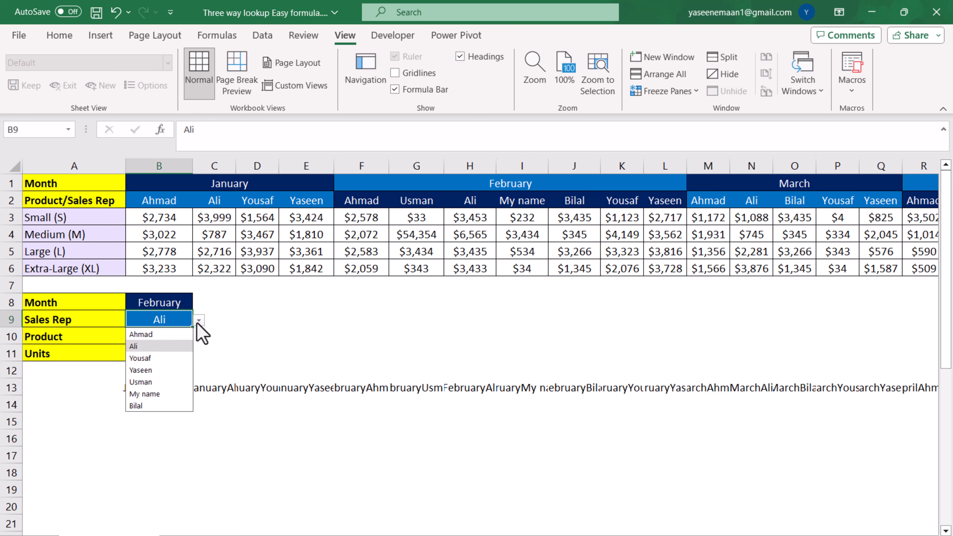
pyautogui.click(167, 394)
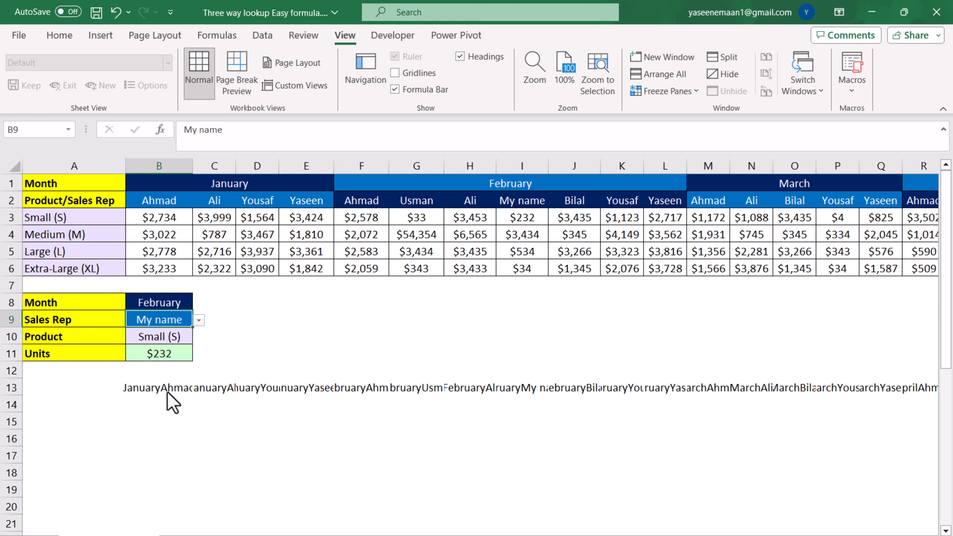
pyautogui.click(166, 360)
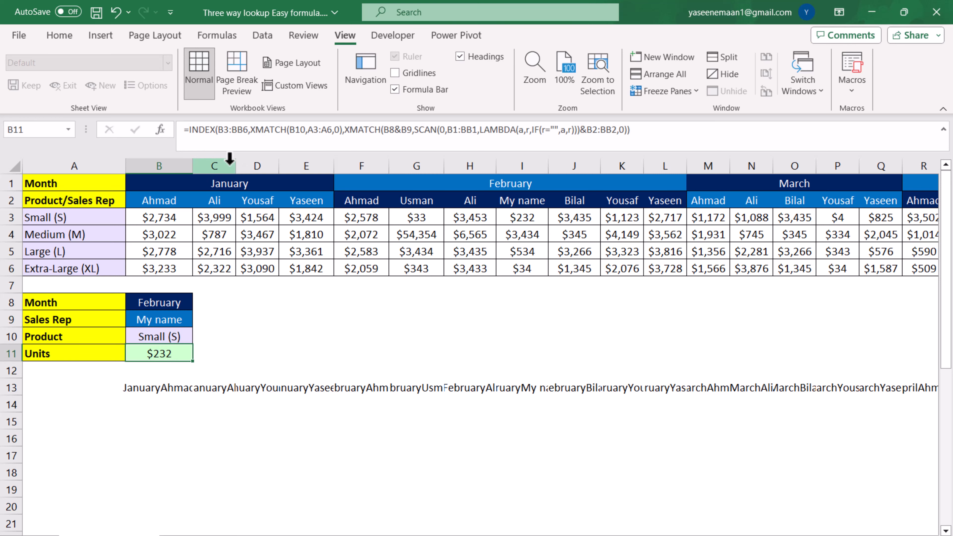